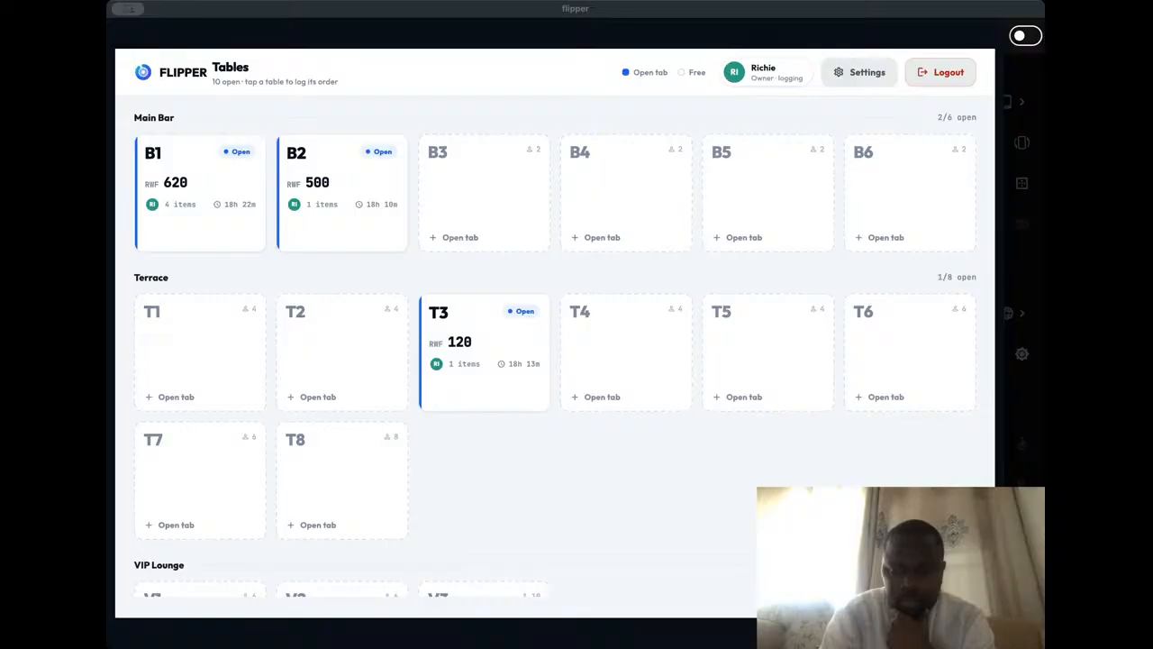
Step: Turn off Table Service (Bar Mode) in the management settings and close the dashboard
click(858, 74)
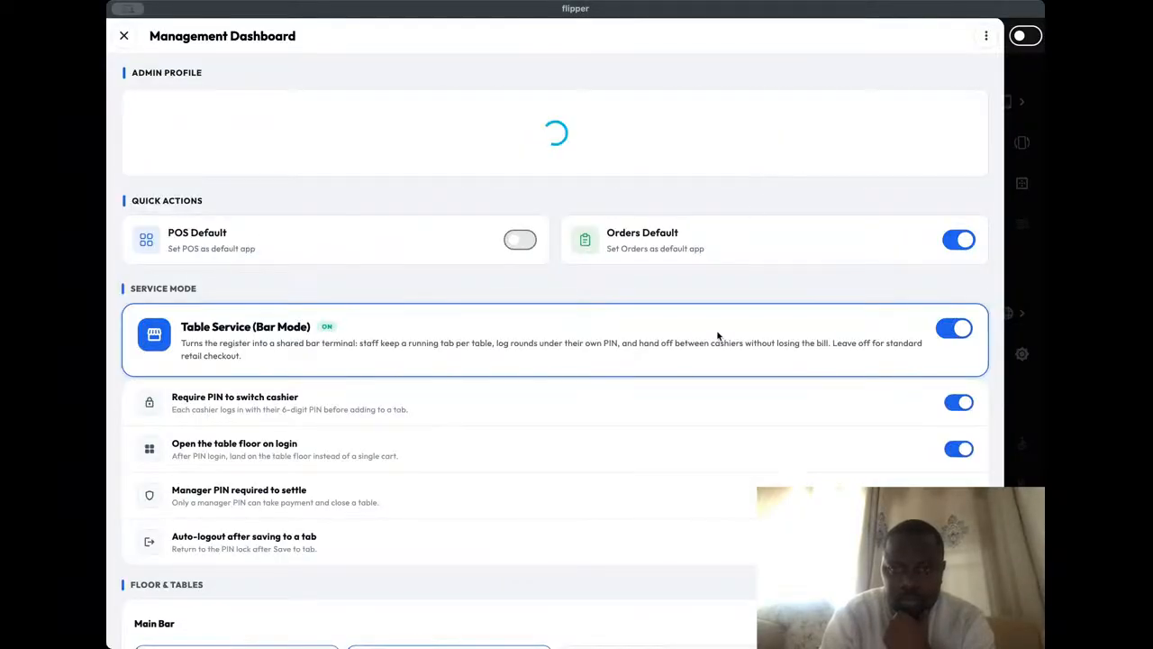
scroll(750, 380, down, 1)
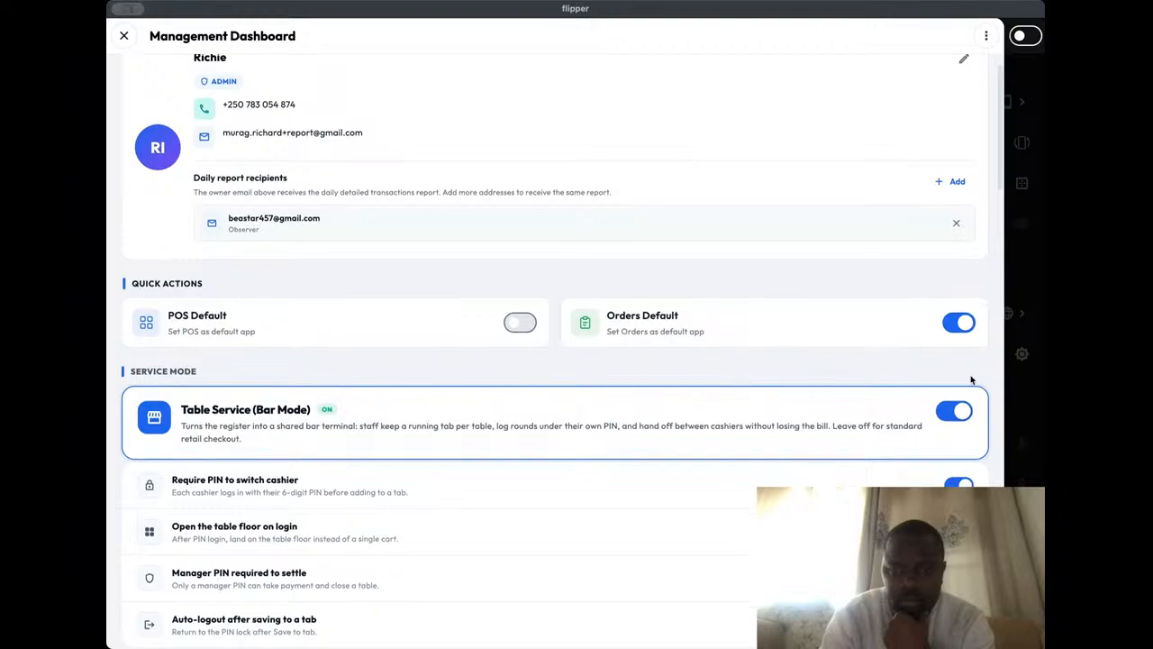
click(953, 410)
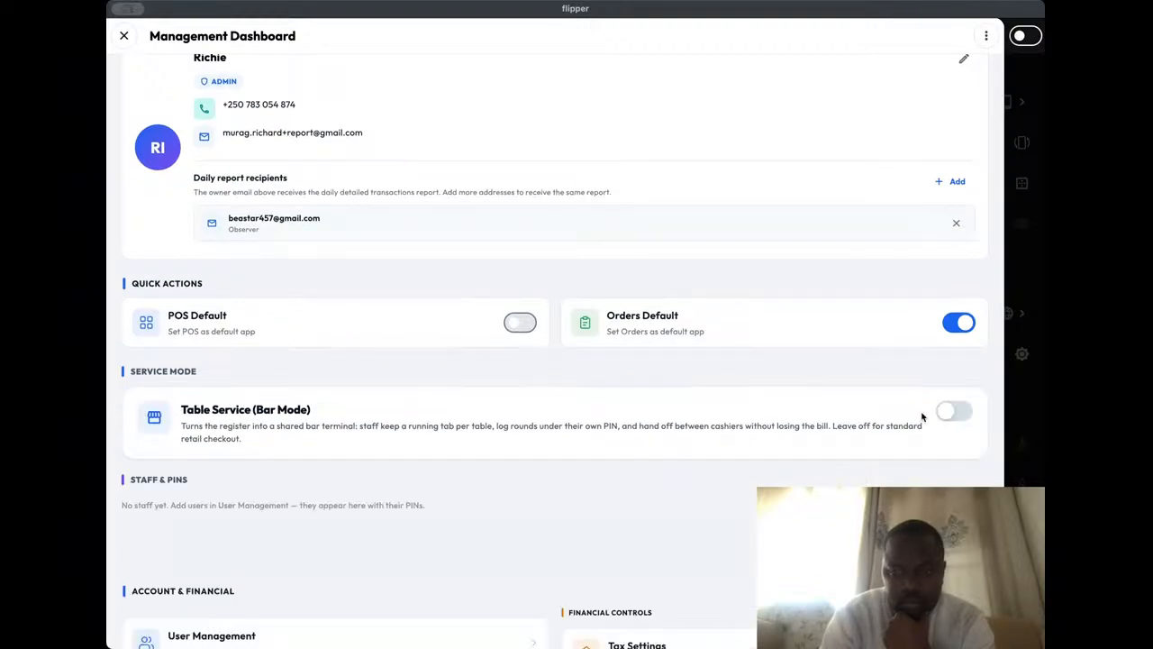
scroll(893, 418, down, 5)
scroll(893, 418, up, 5)
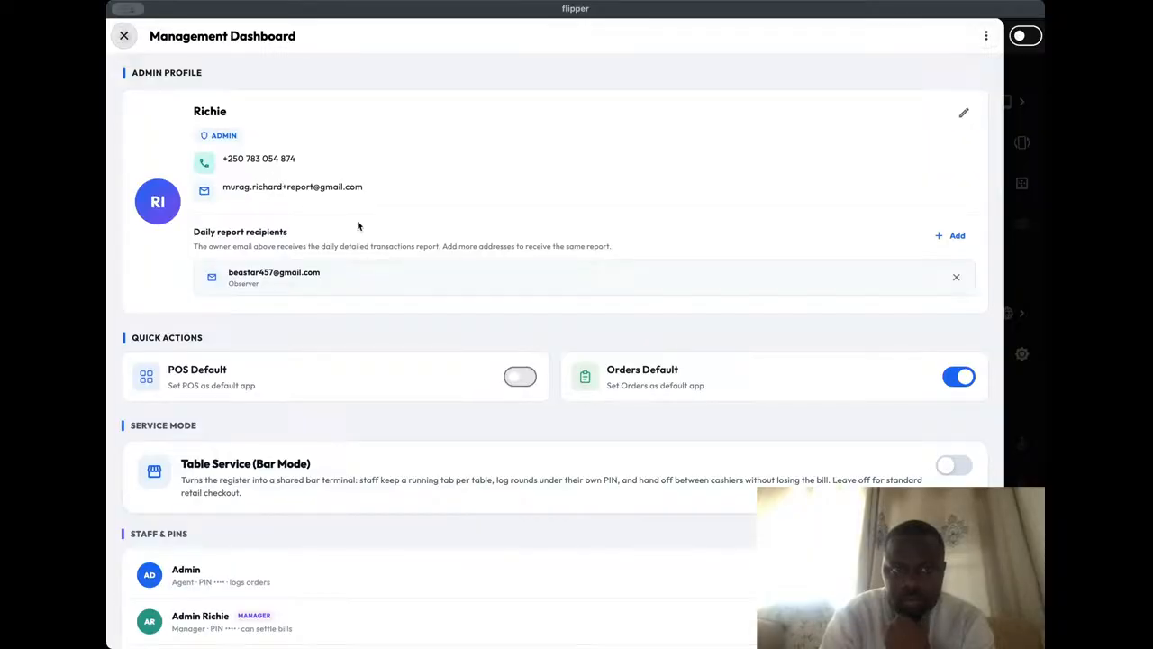
key(Escape)
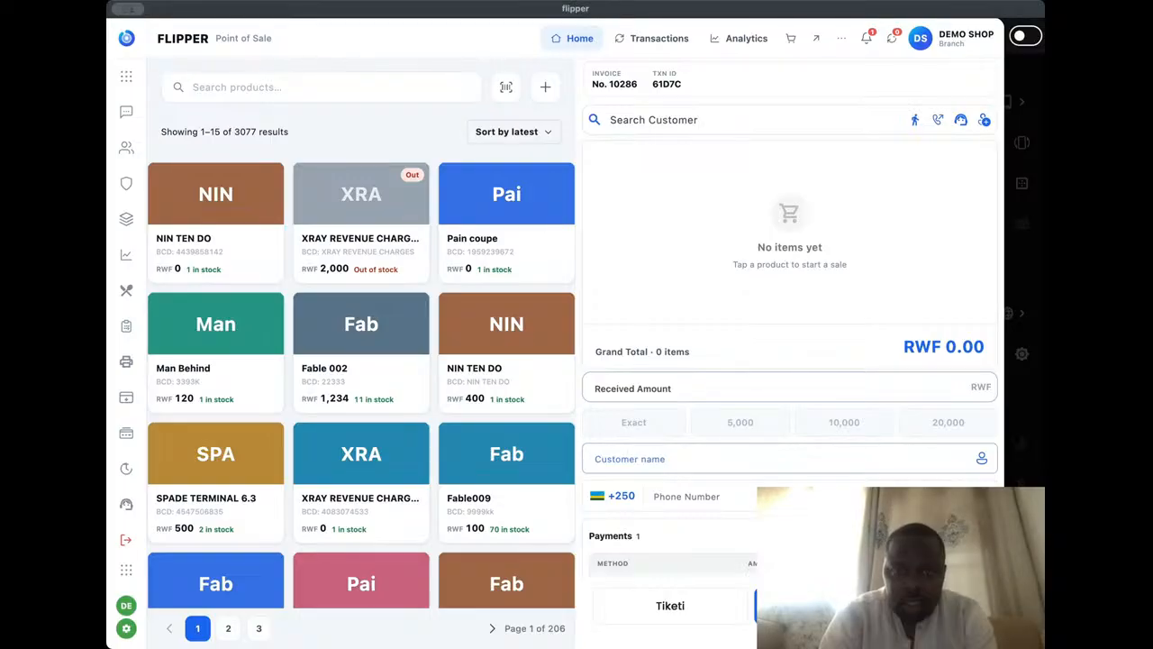
Step: Review the general and tax settings in System Configuration and close it without changing anything
click(569, 42)
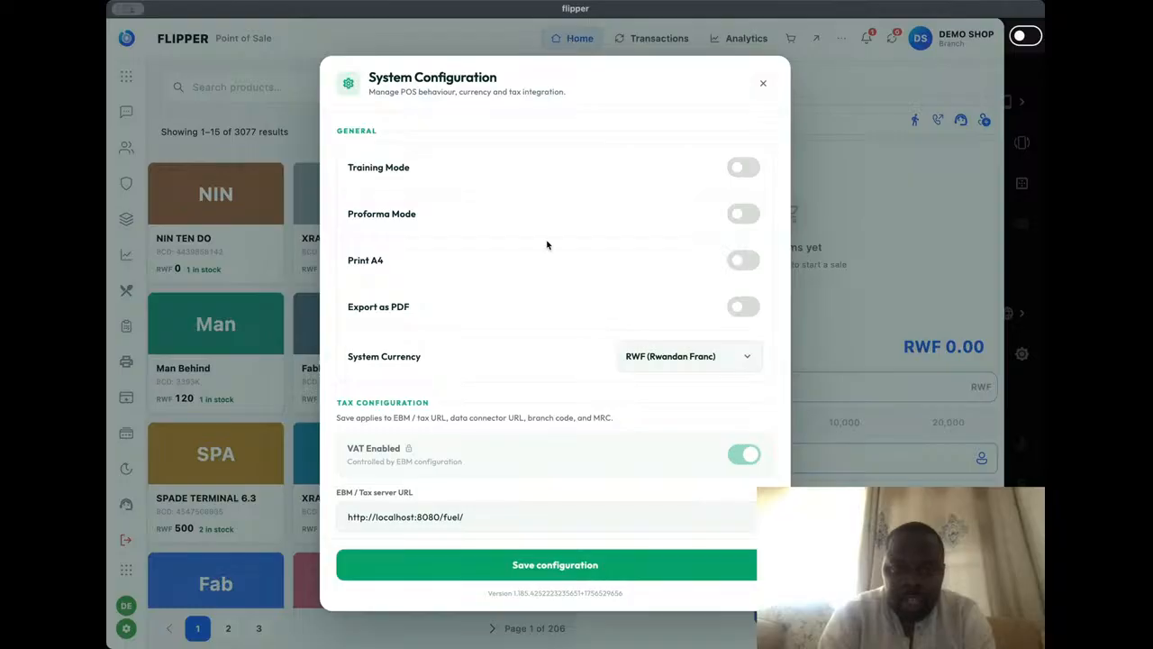
scroll(543, 348, down, 1)
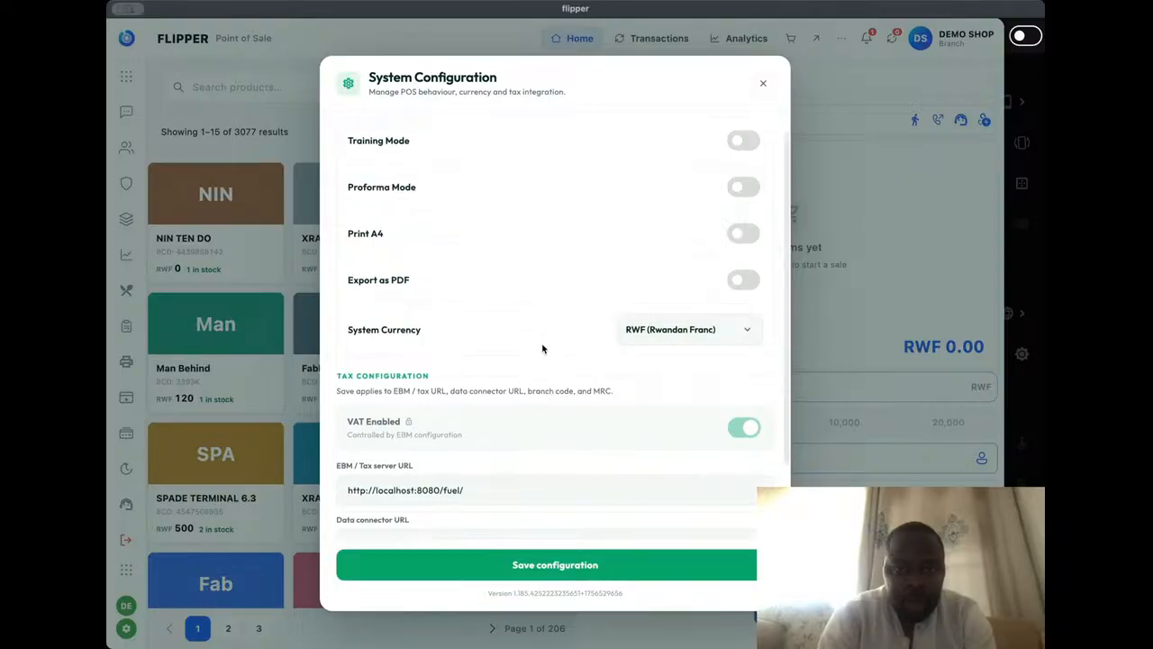
scroll(543, 349, down, 3)
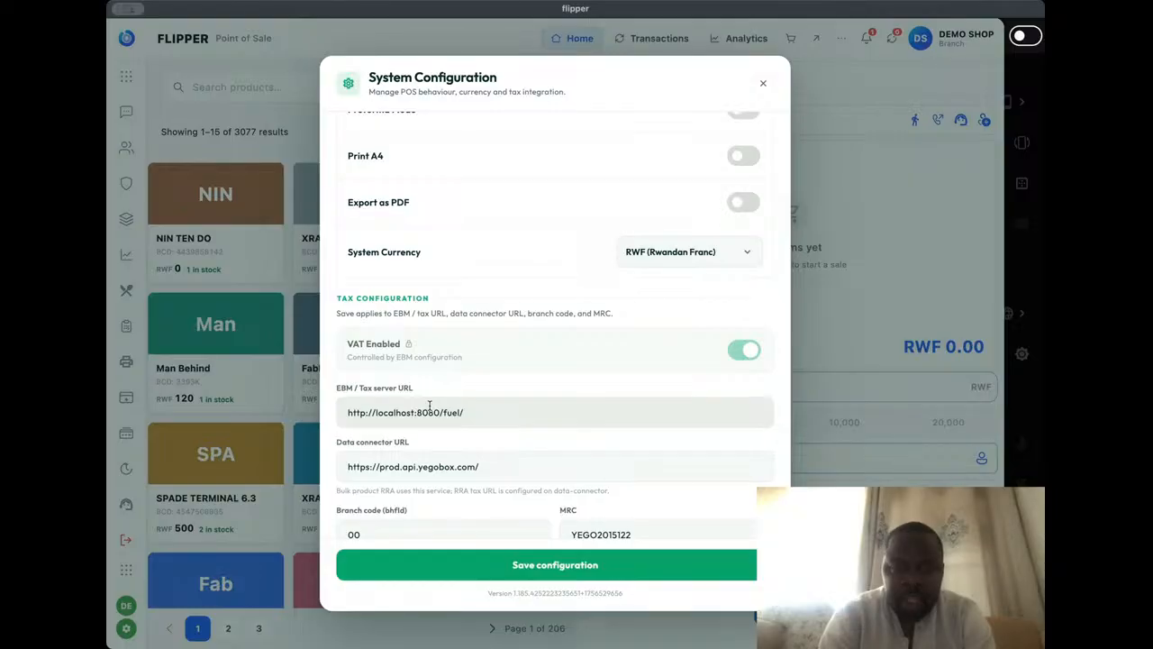
scroll(429, 405, down, 1)
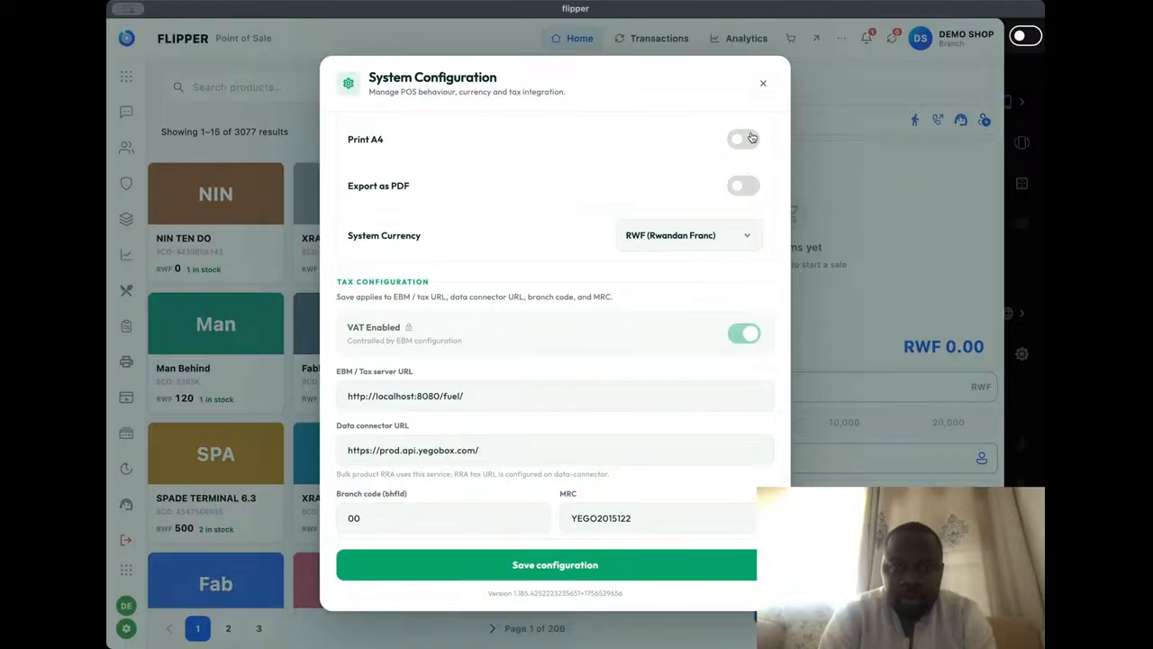
click(763, 84)
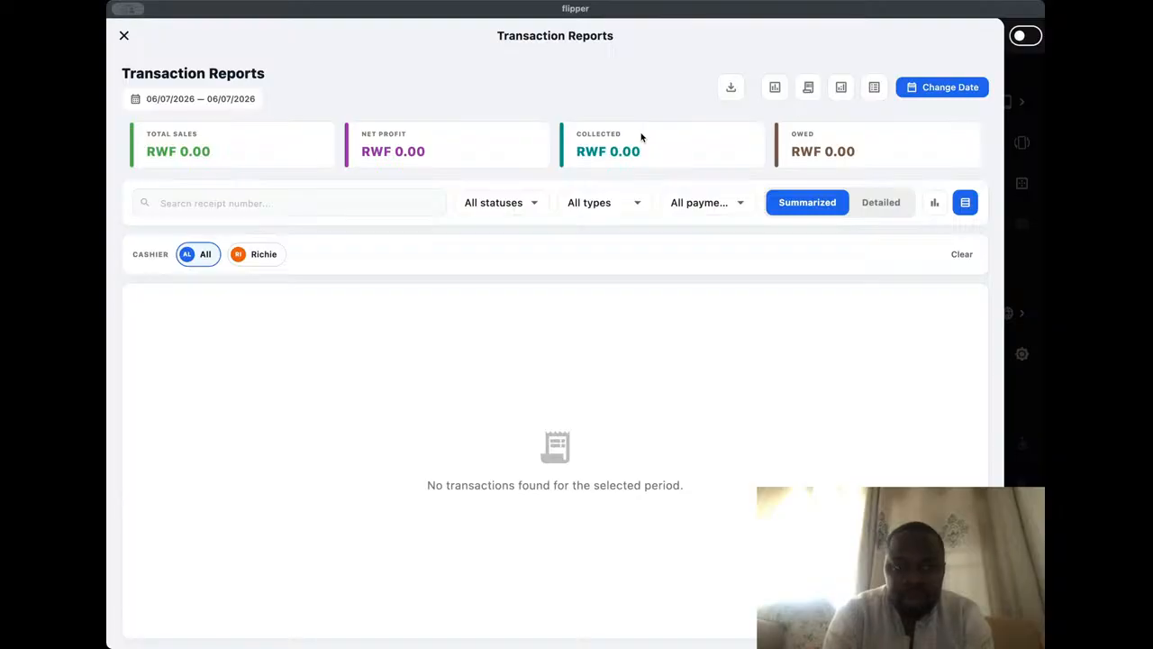
Step: Set the Transaction Reports period to 4 Jul – 6 Jul 2026, apply it and close the report
click(944, 90)
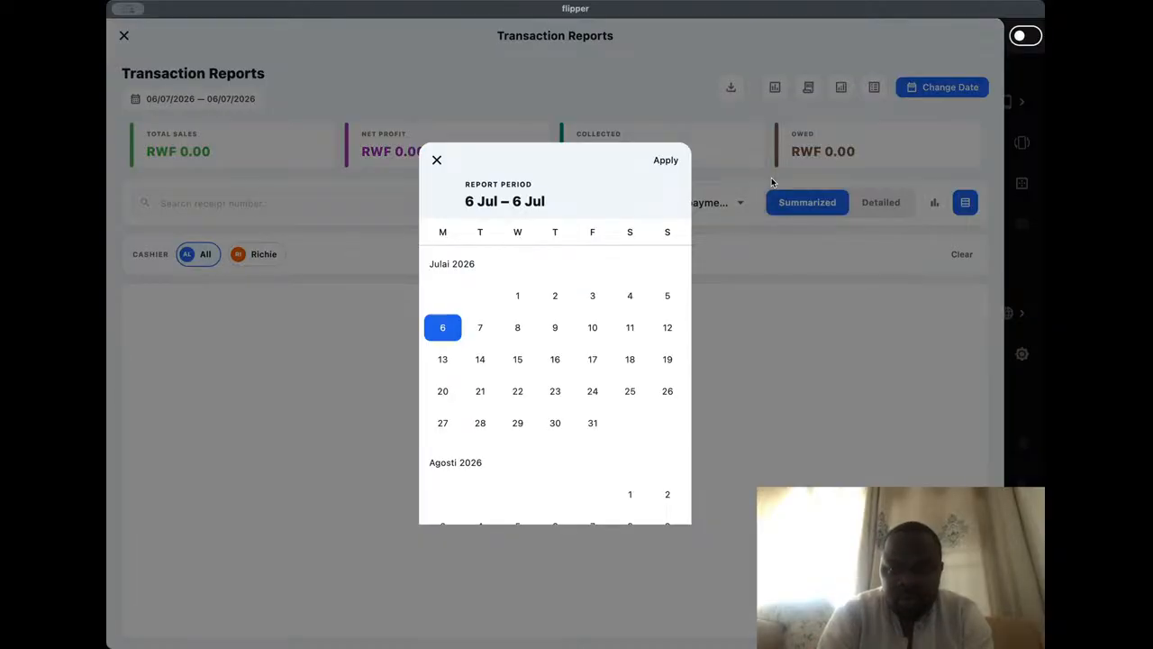
click(634, 301)
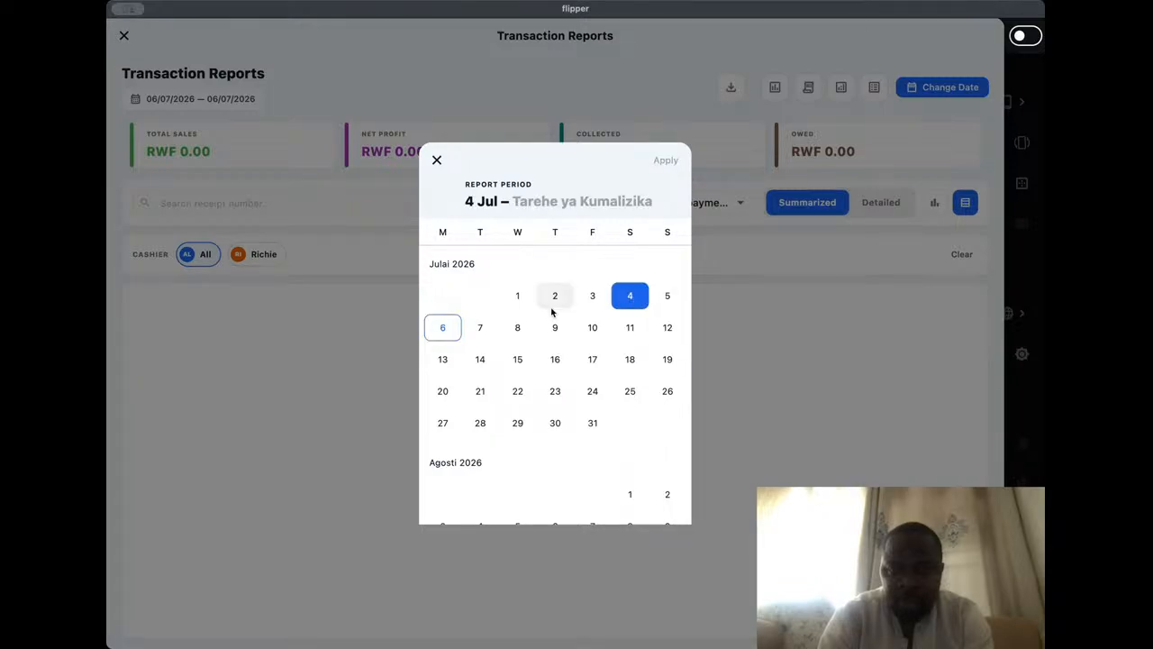
click(443, 329)
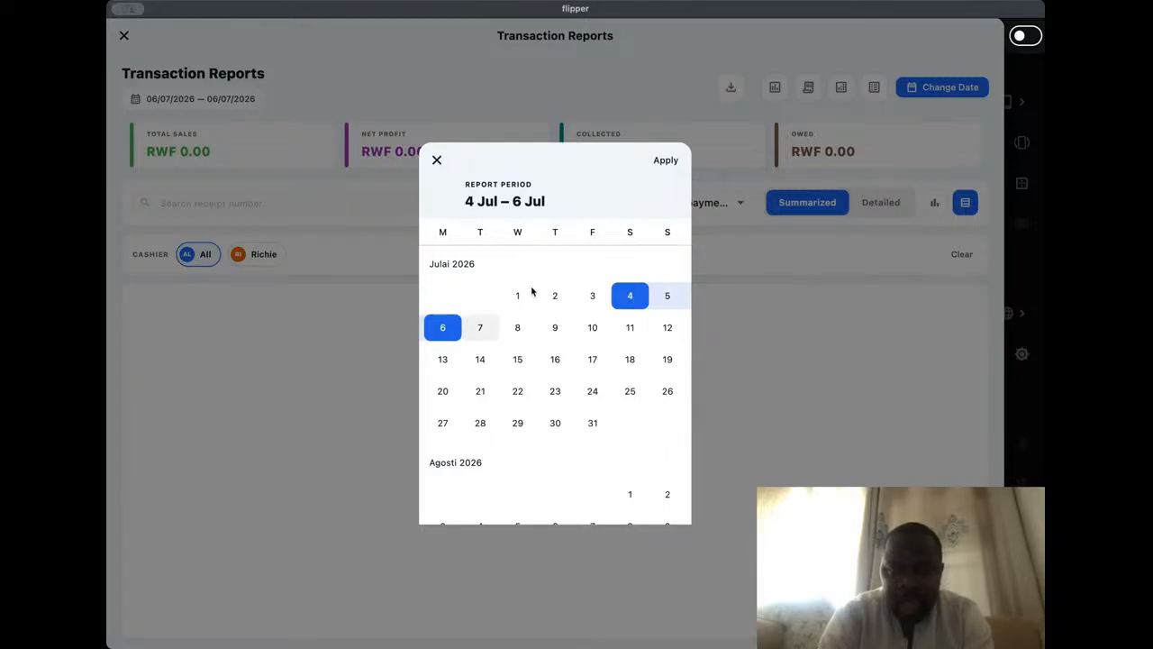
click(662, 162)
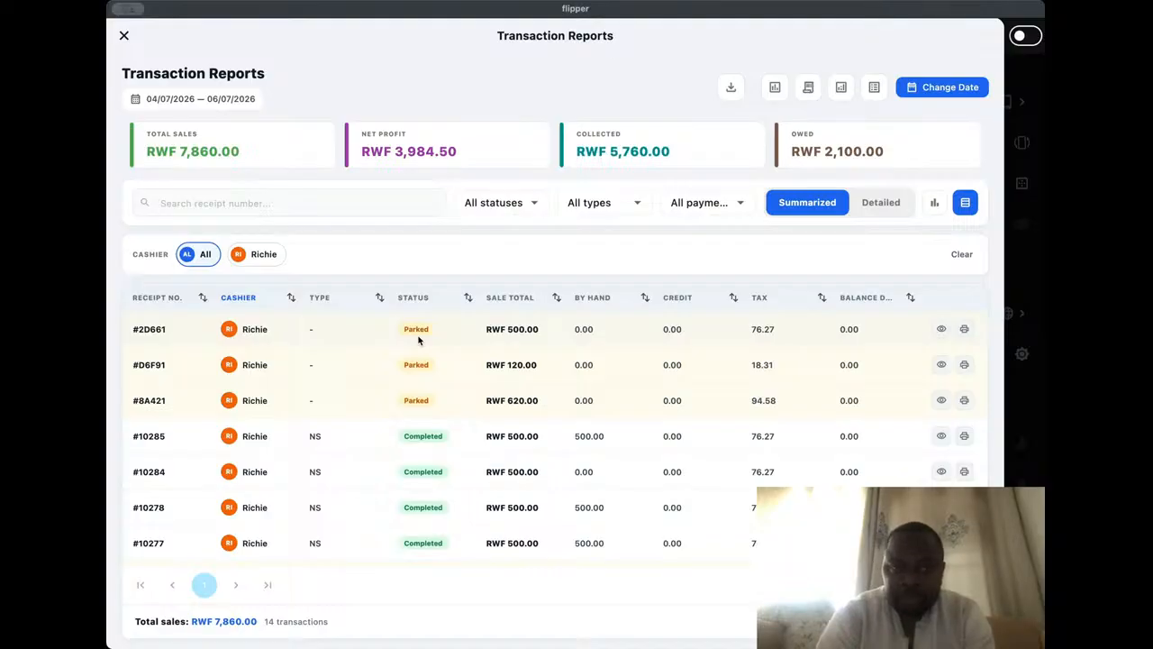
click(124, 36)
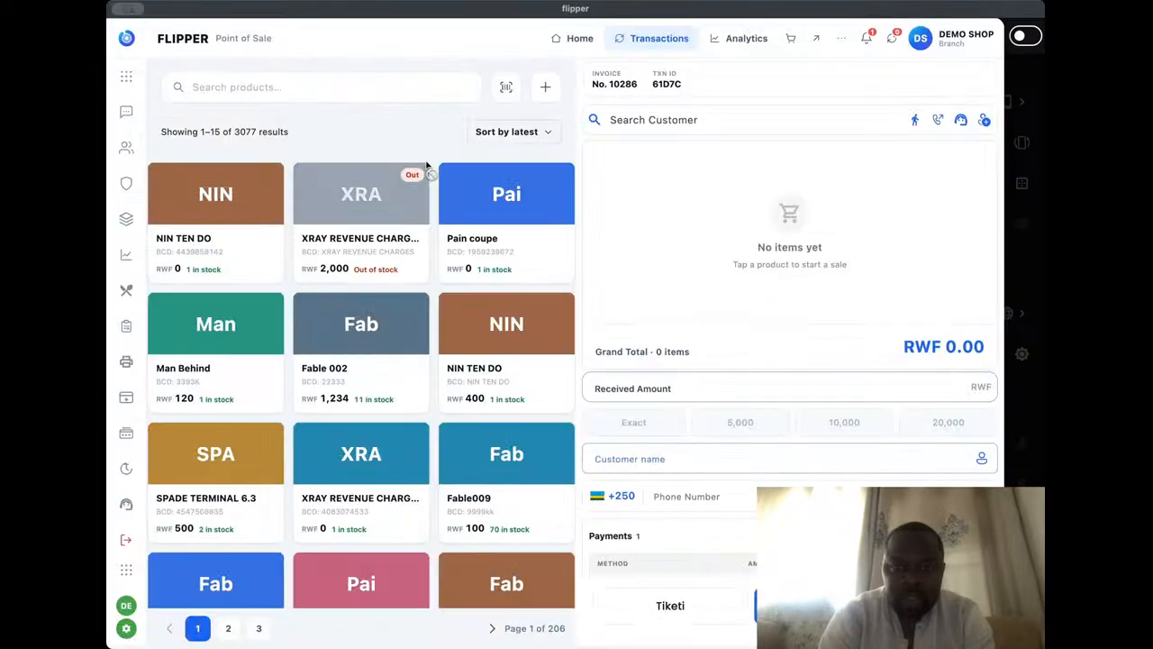
Step: Reopen System Configuration, go through the print, currency, tax server and data connector settings again, and close it
click(744, 38)
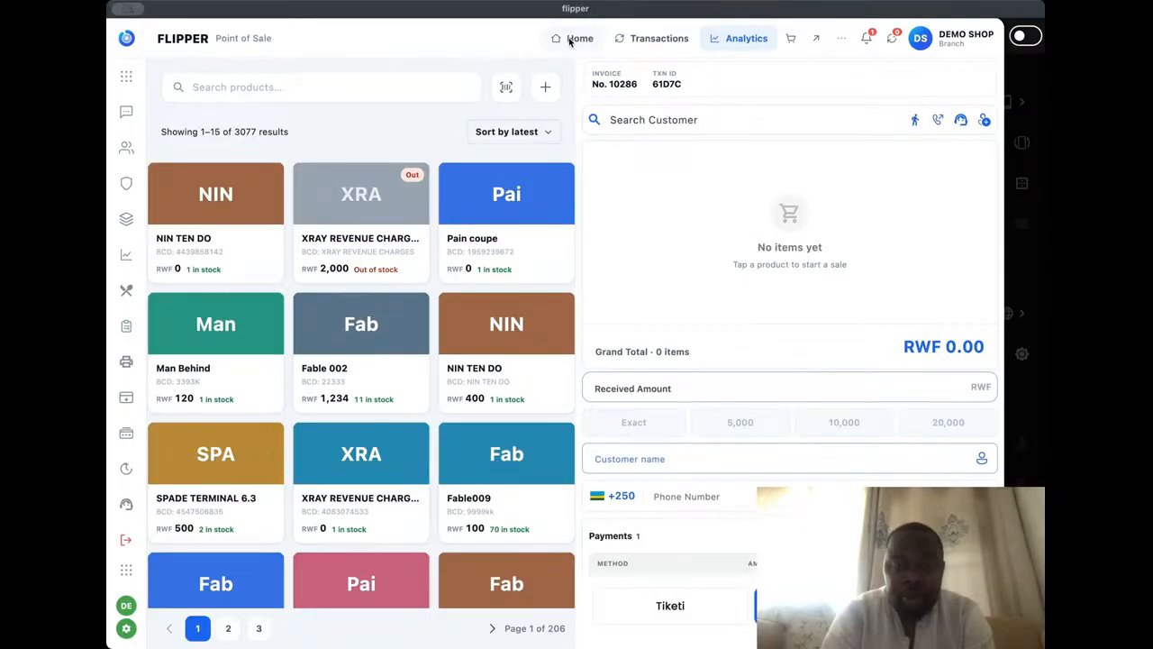
click(569, 40)
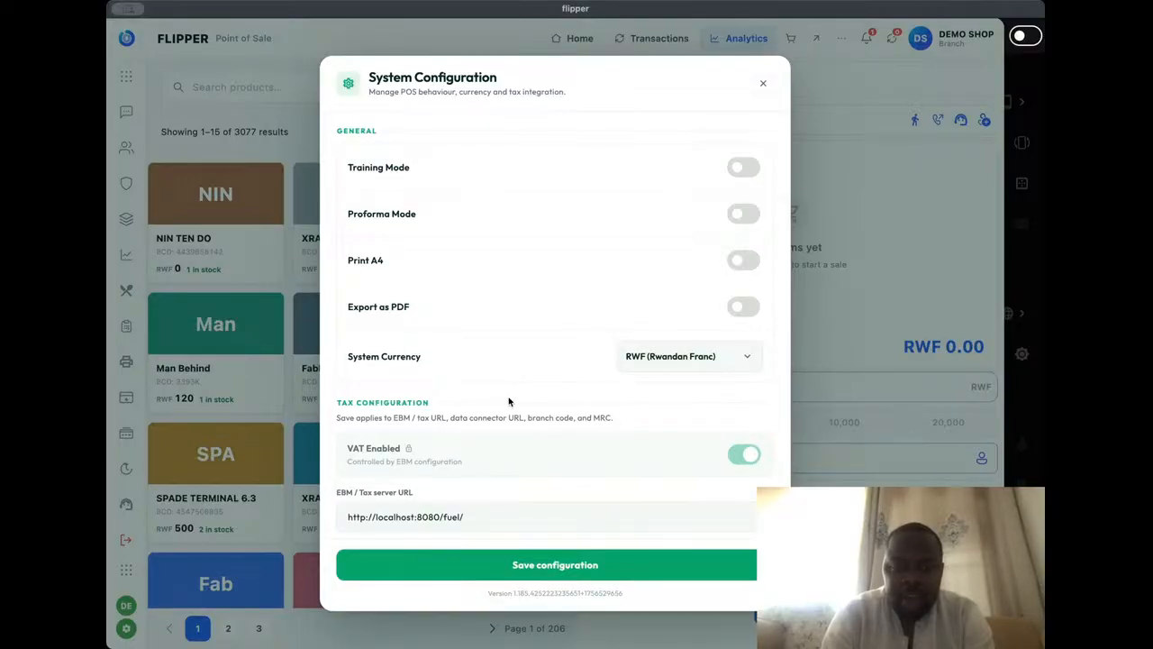
scroll(508, 400, down, 1)
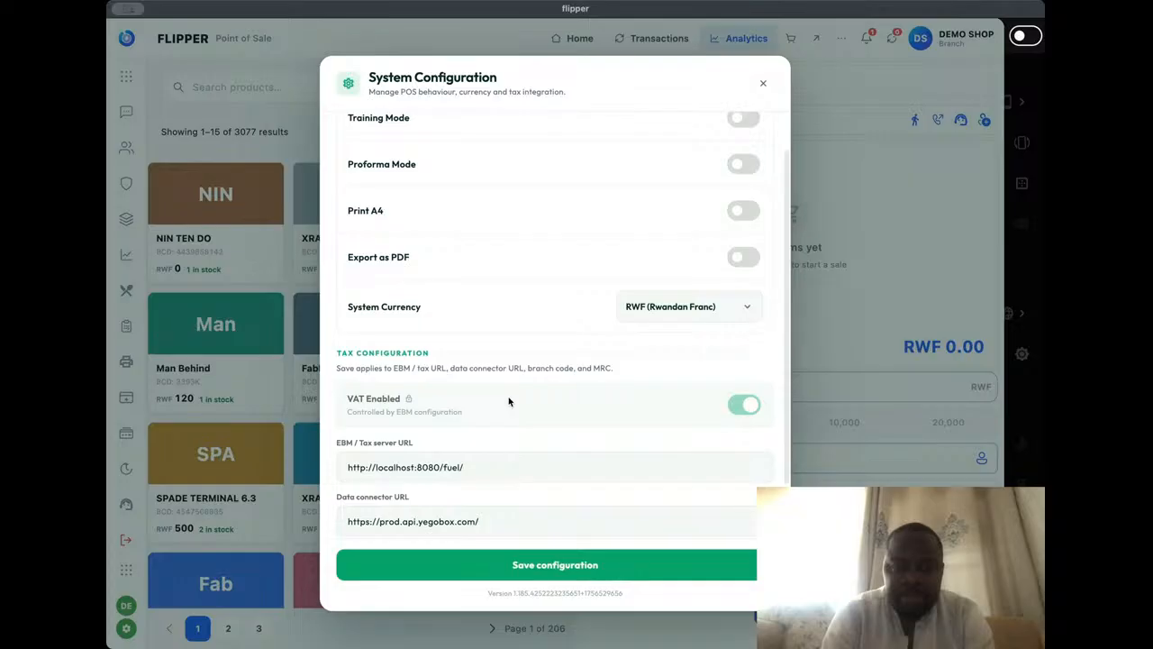
scroll(508, 401, down, 2)
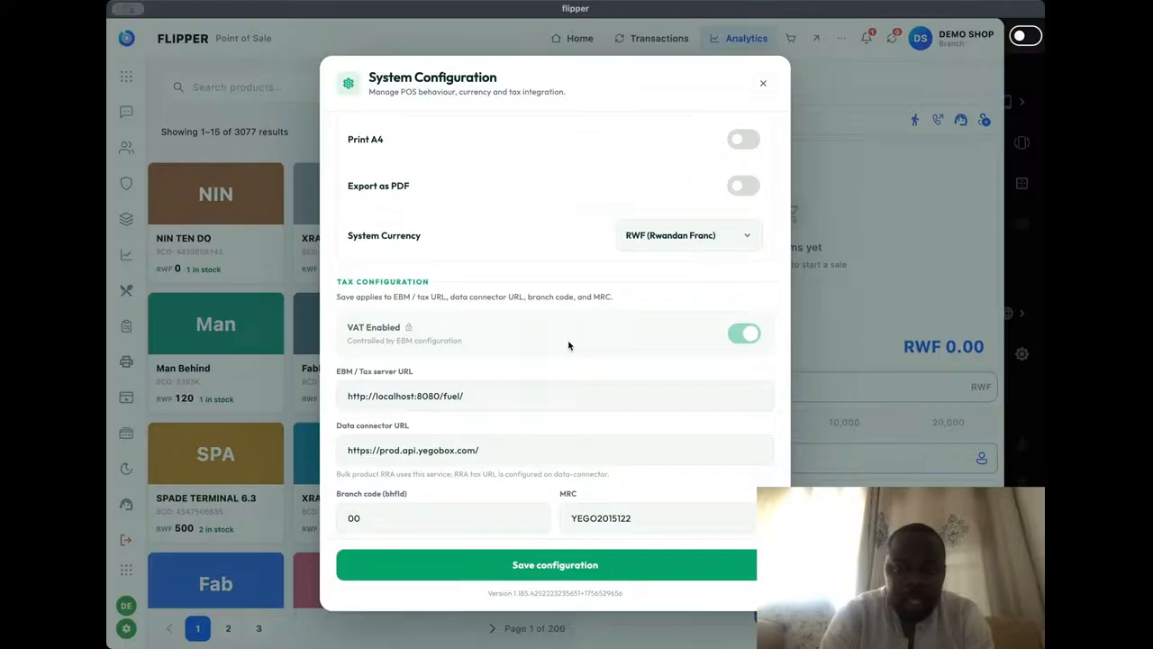
scroll(590, 260, up, 2)
scroll(590, 260, up, 1)
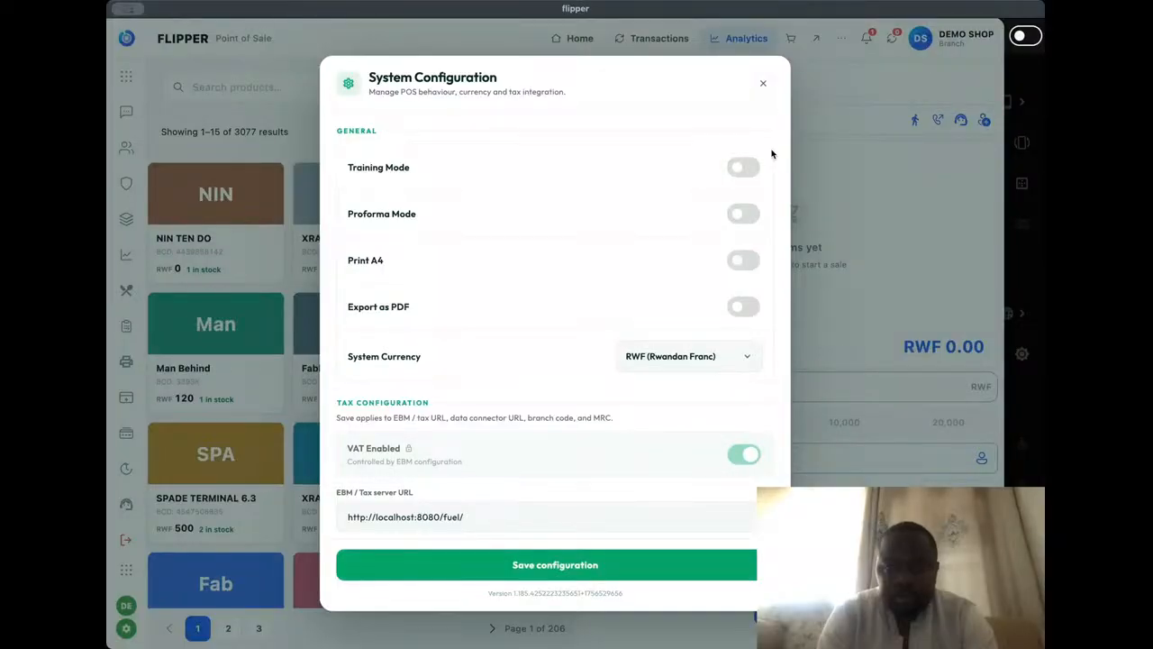
click(763, 84)
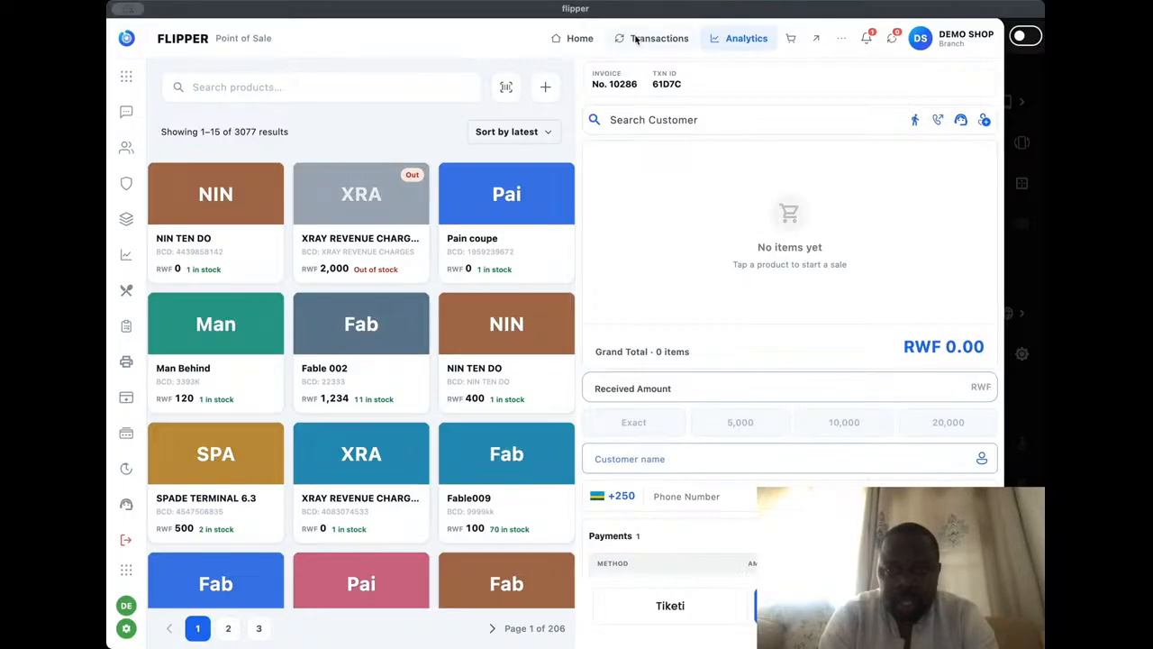
Step: Reopen Transaction Reports, apply the 4 Jul – 6 Jul period again, check the transactions and close the report
click(635, 39)
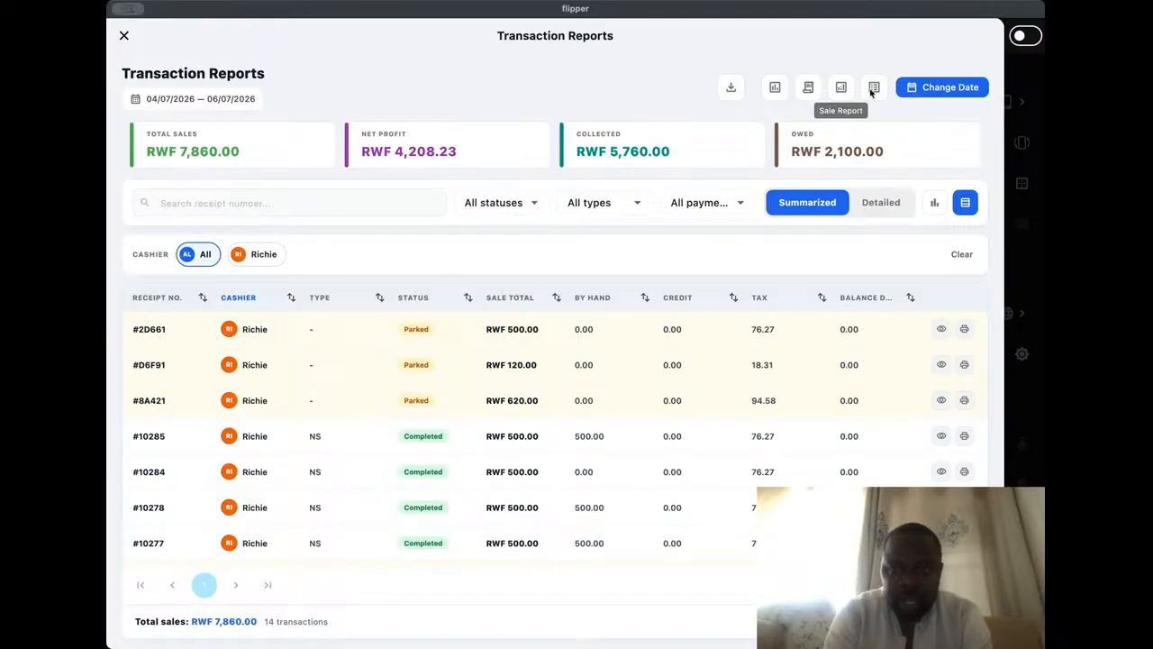
click(943, 86)
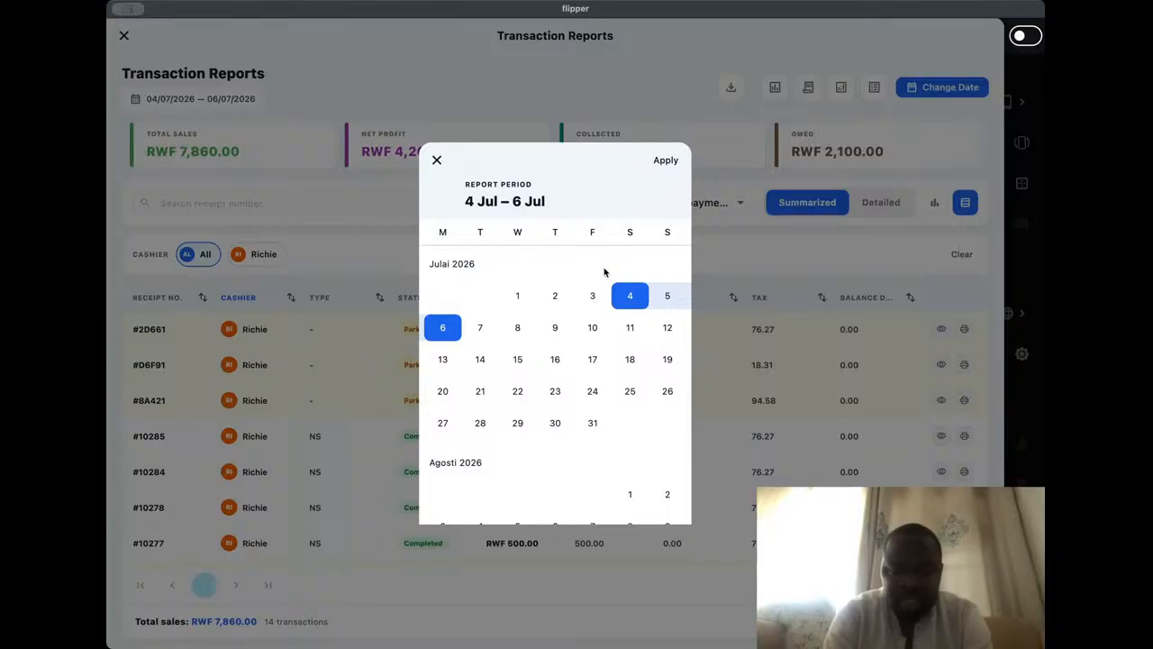
click(658, 170)
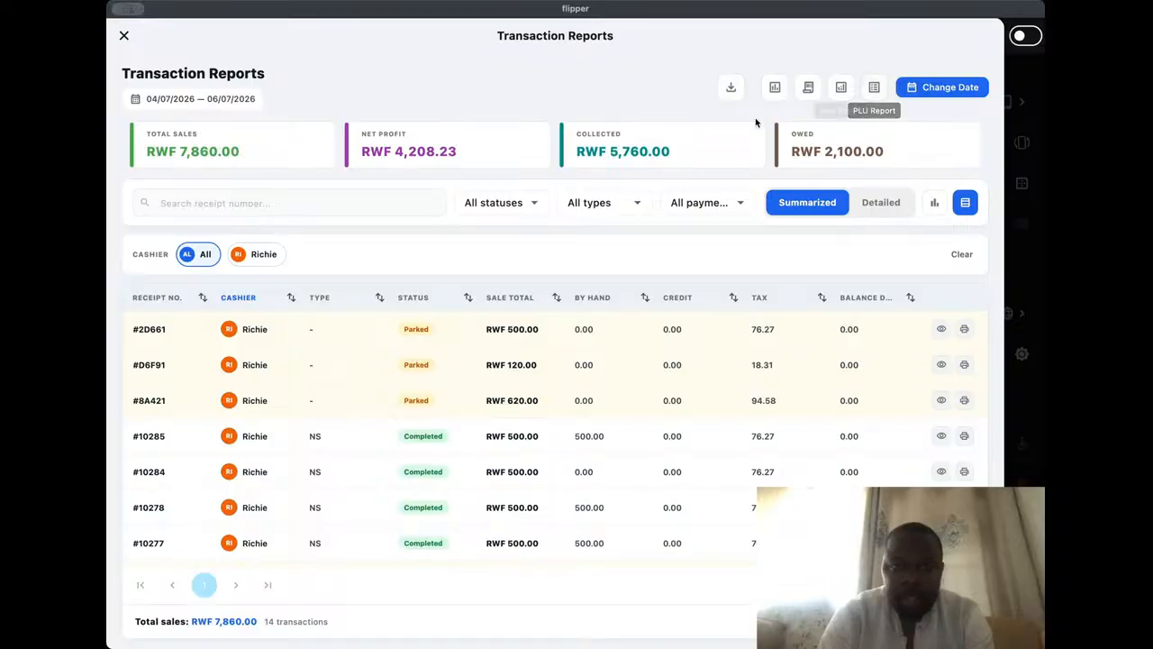
click(126, 37)
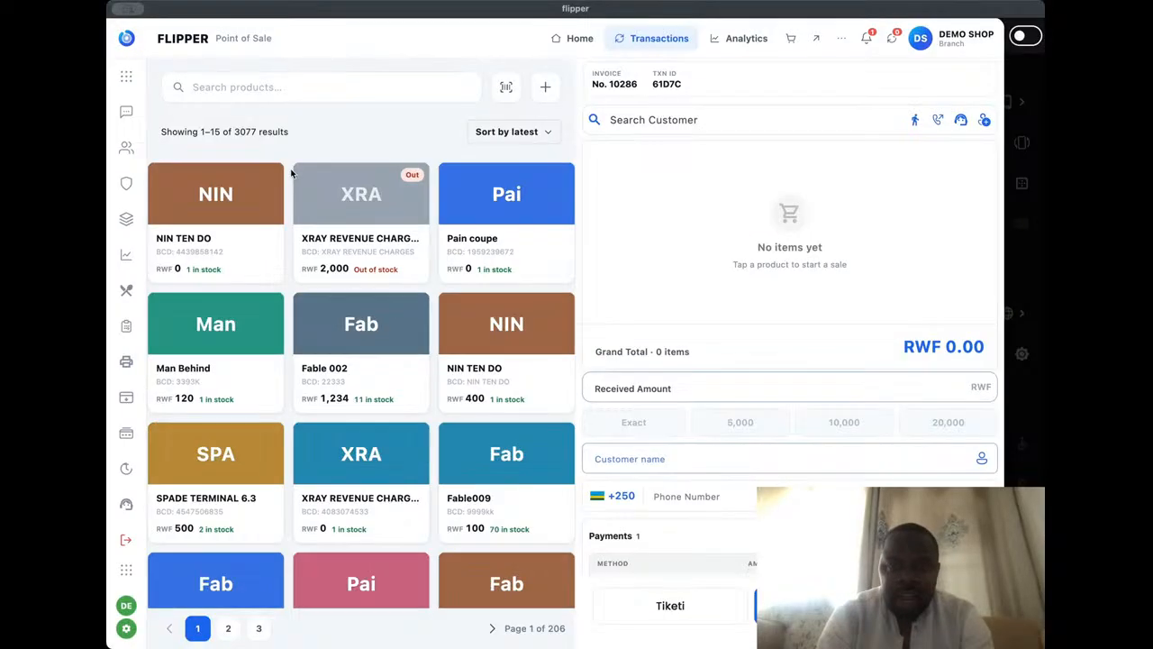
Step: Open the analytics, examine the Stock Value overview of all products and categories, and return to the point of sale
click(373, 154)
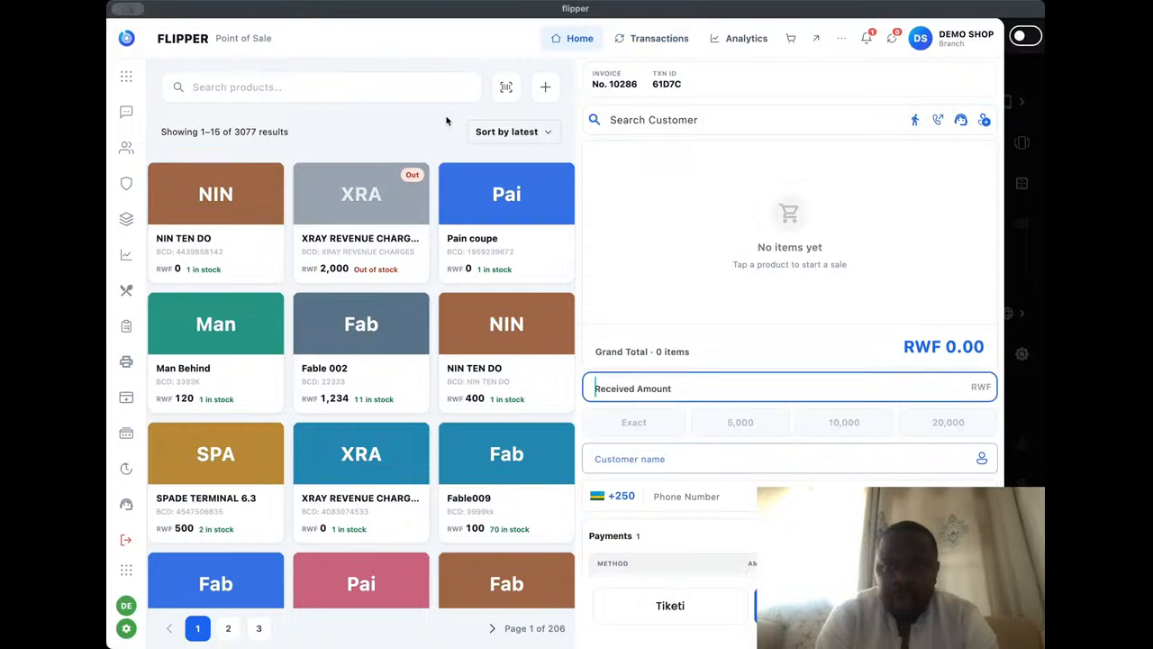
click(728, 44)
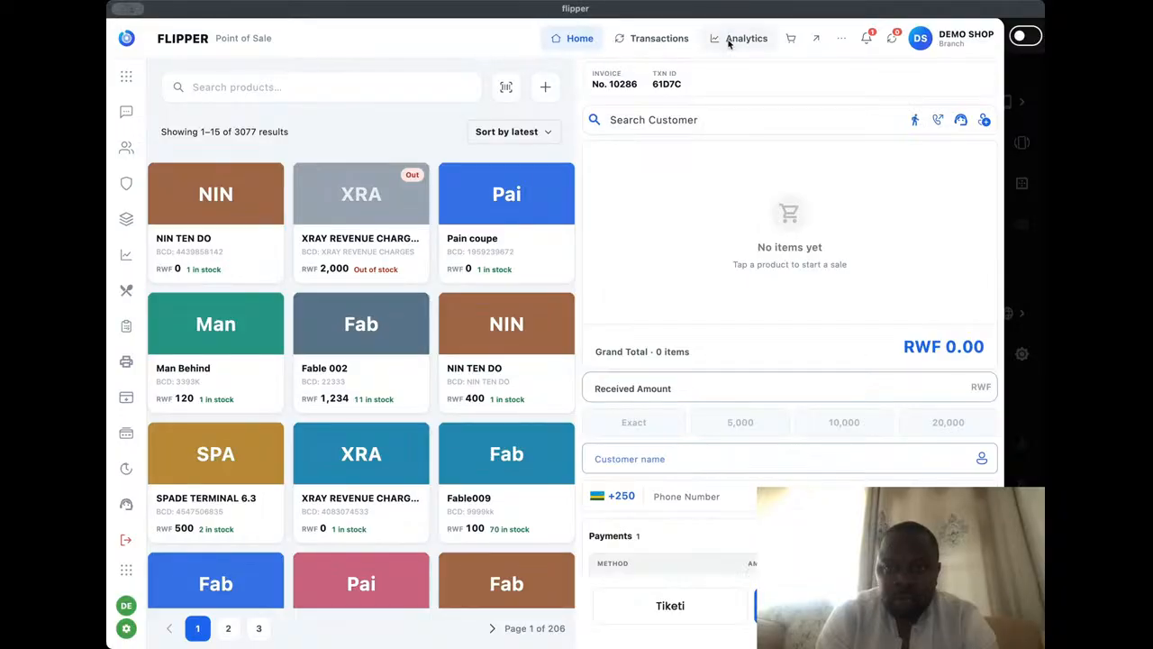
click(729, 44)
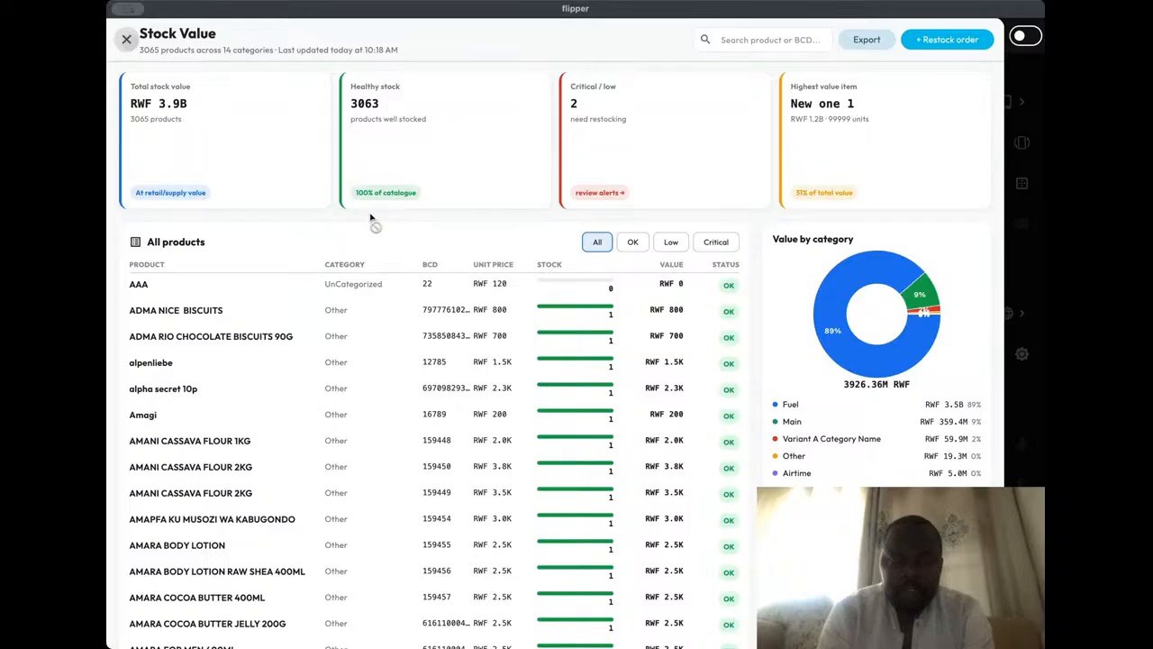
key(Escape)
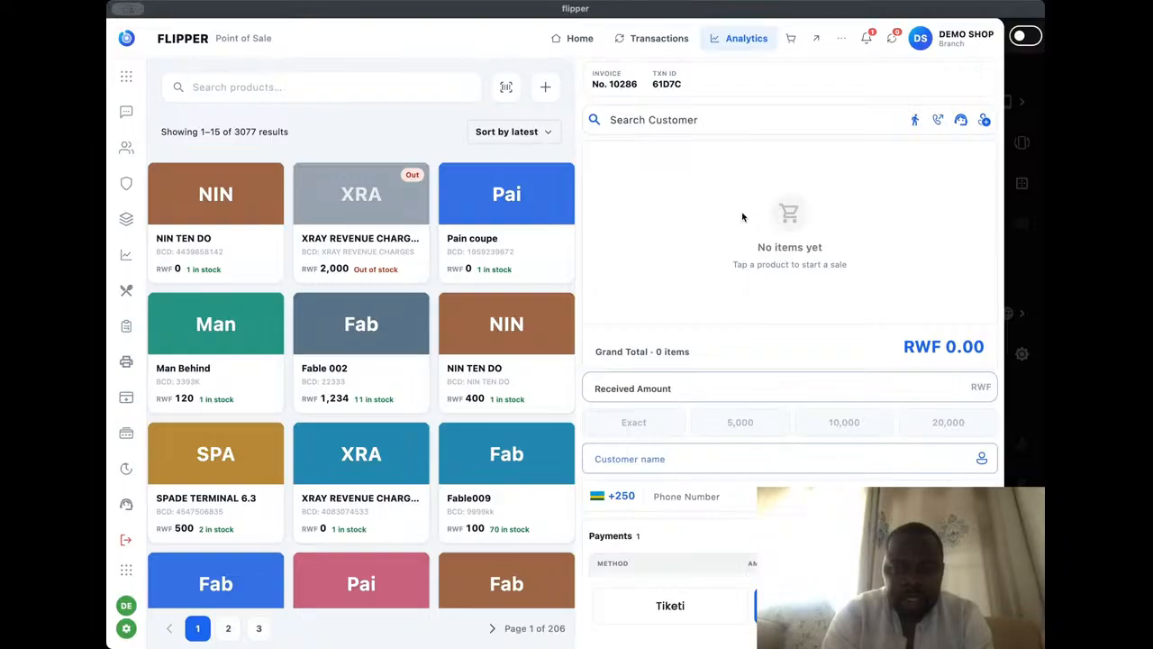
Step: Search the products for "coupe" and add the RWF 500 Pain coupe to the sale
click(302, 83)
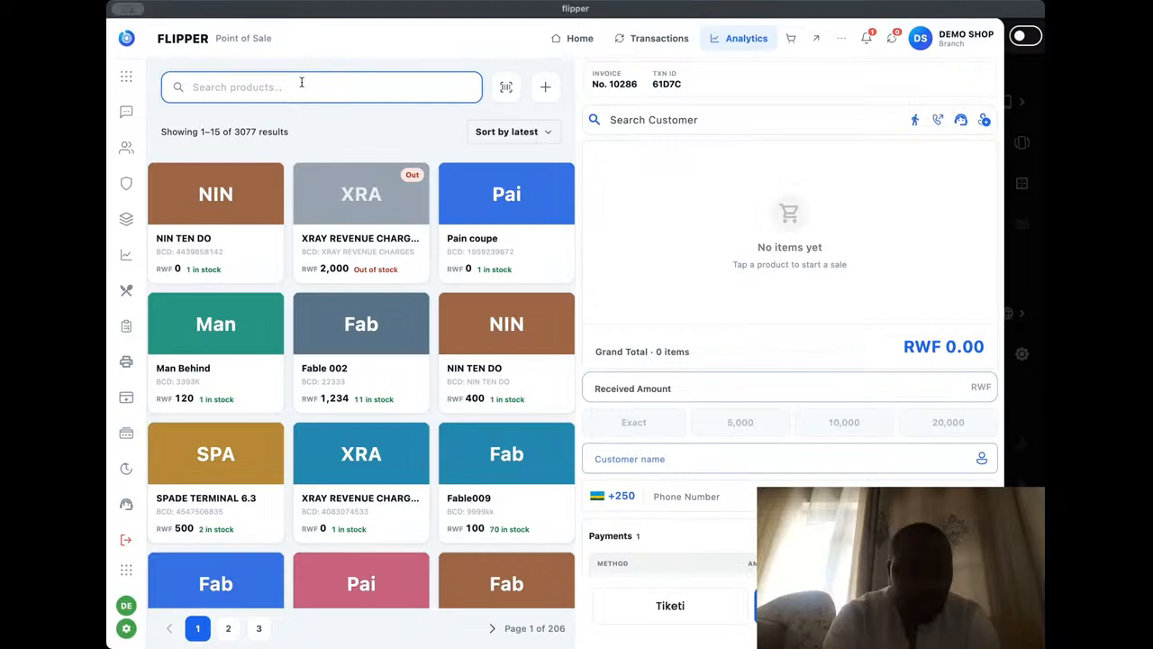
text(coup)
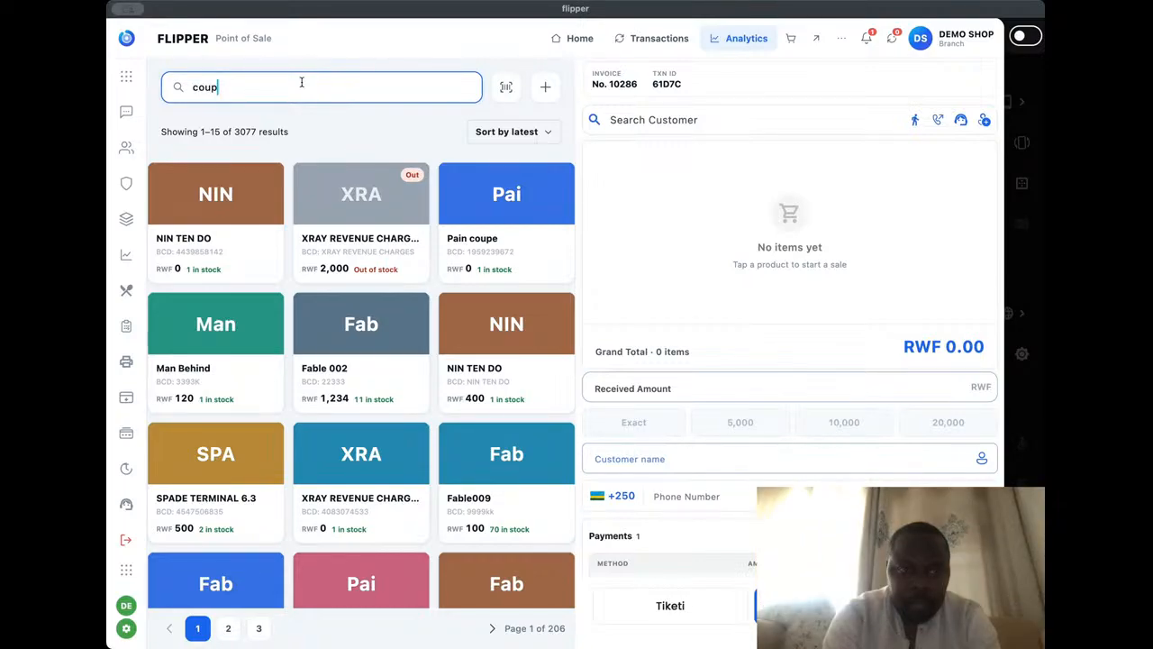
text(e)
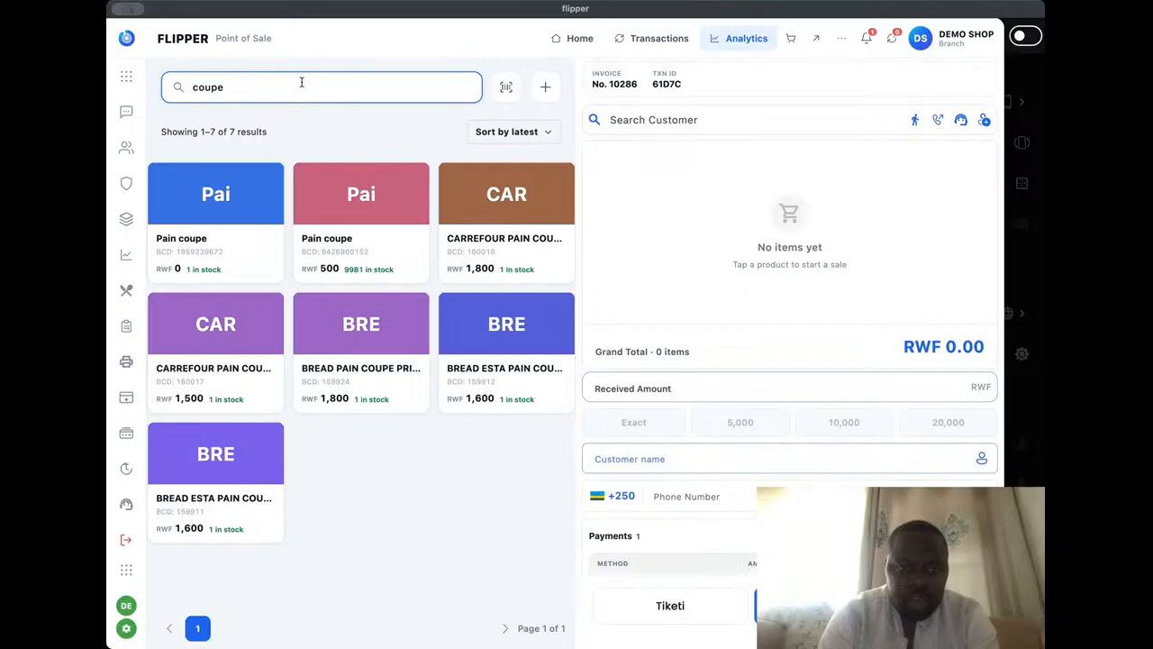
click(335, 203)
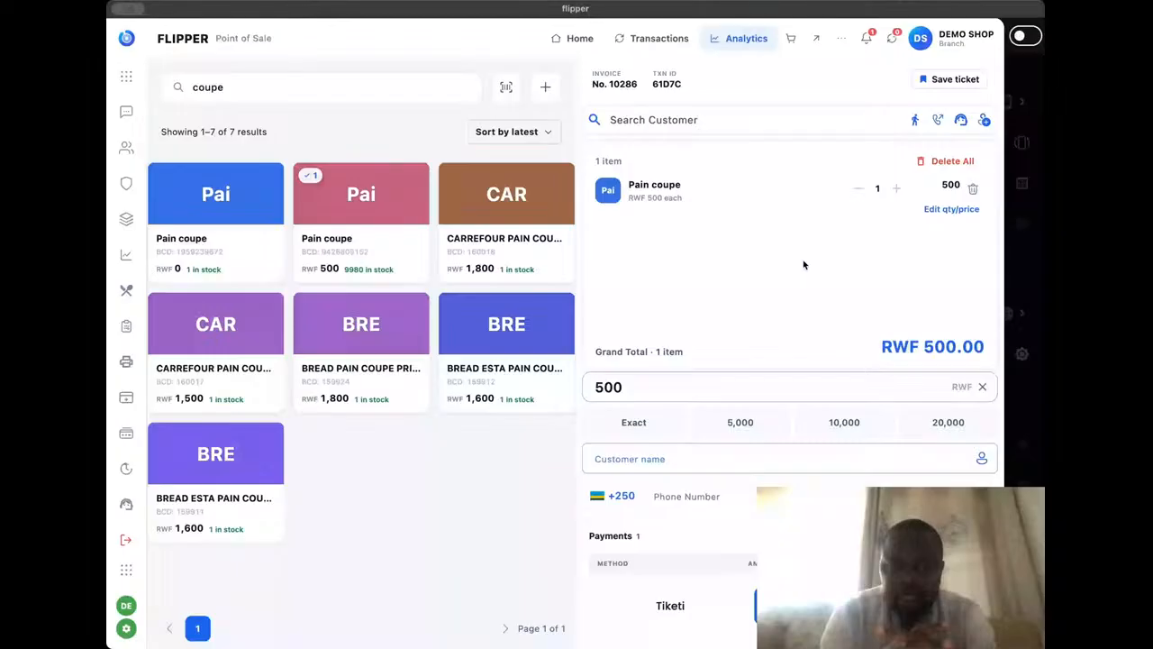
Step: Start adding a single product and name it "Shoes Sandals"
click(545, 88)
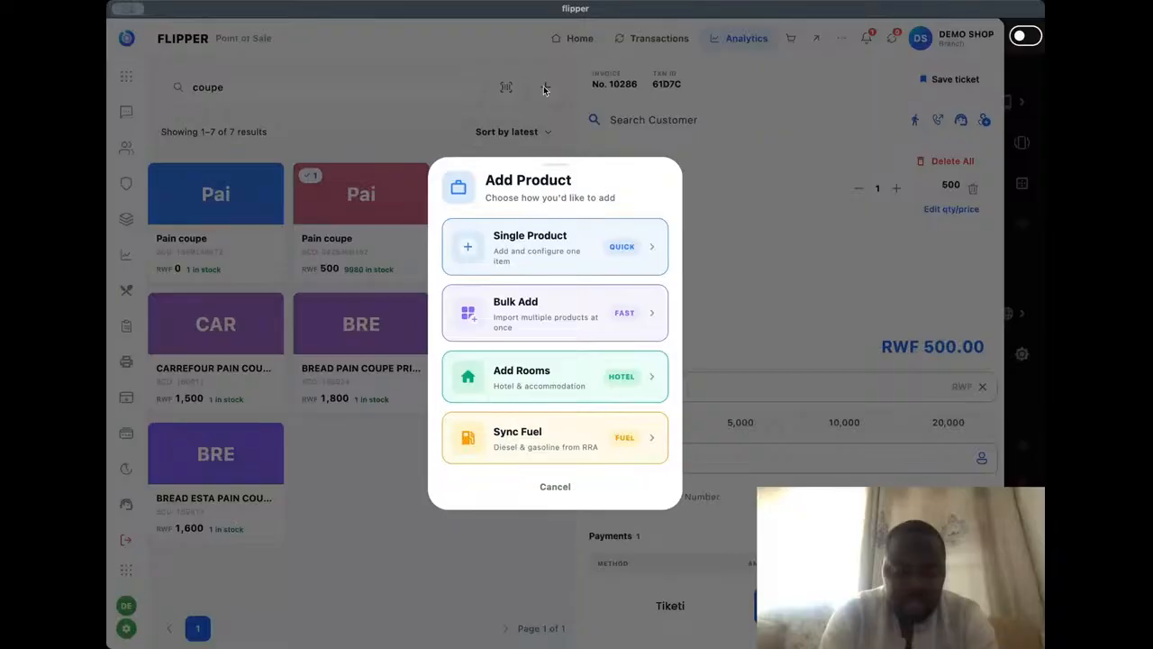
click(454, 236)
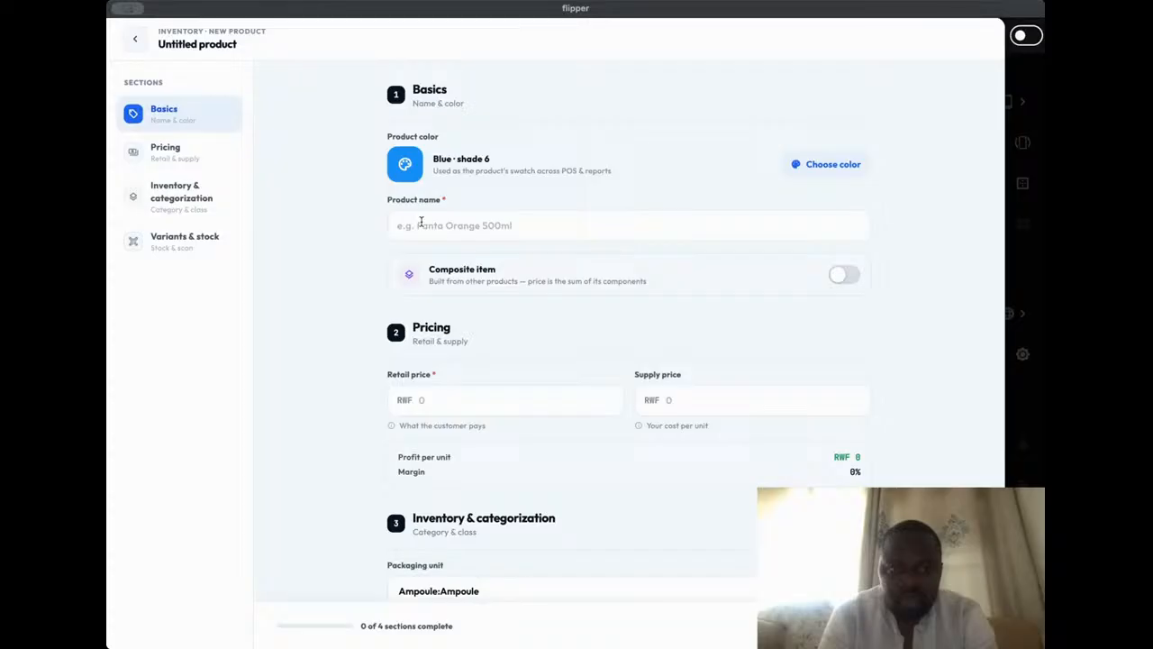
click(420, 223)
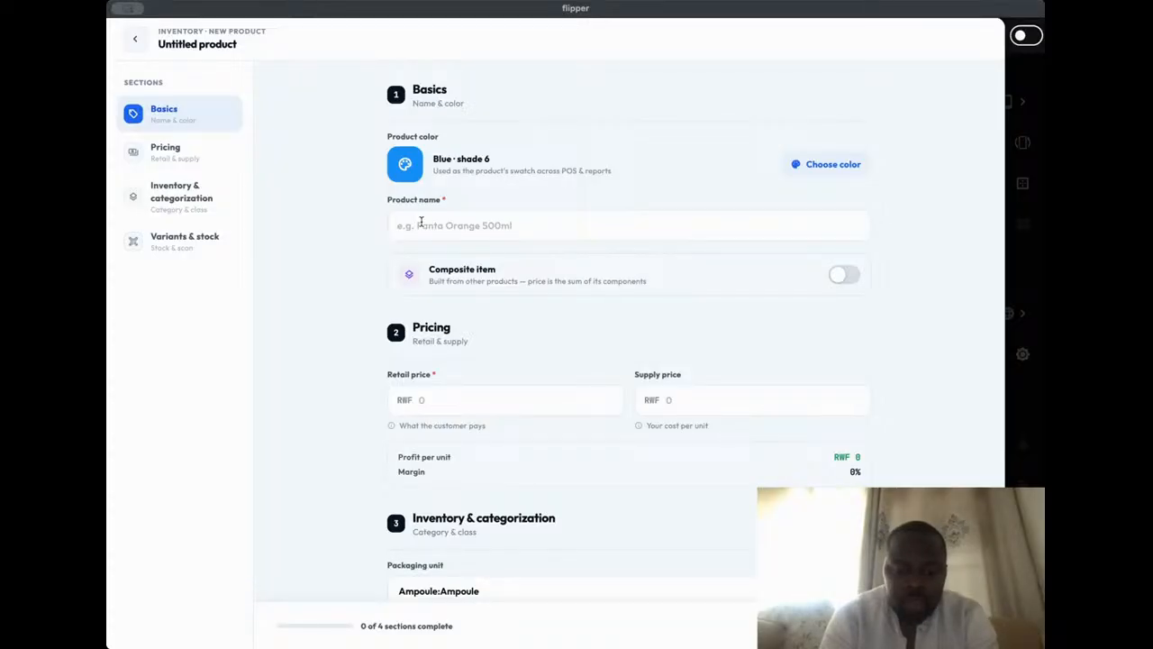
text(Shoes)
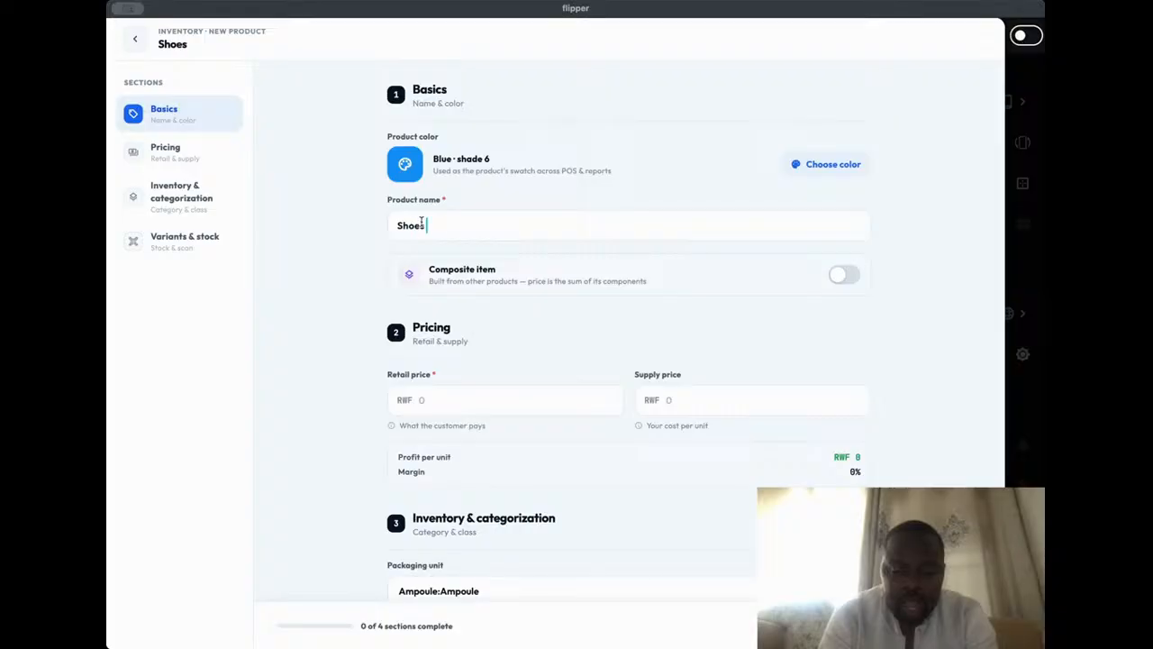
text( Sandals)
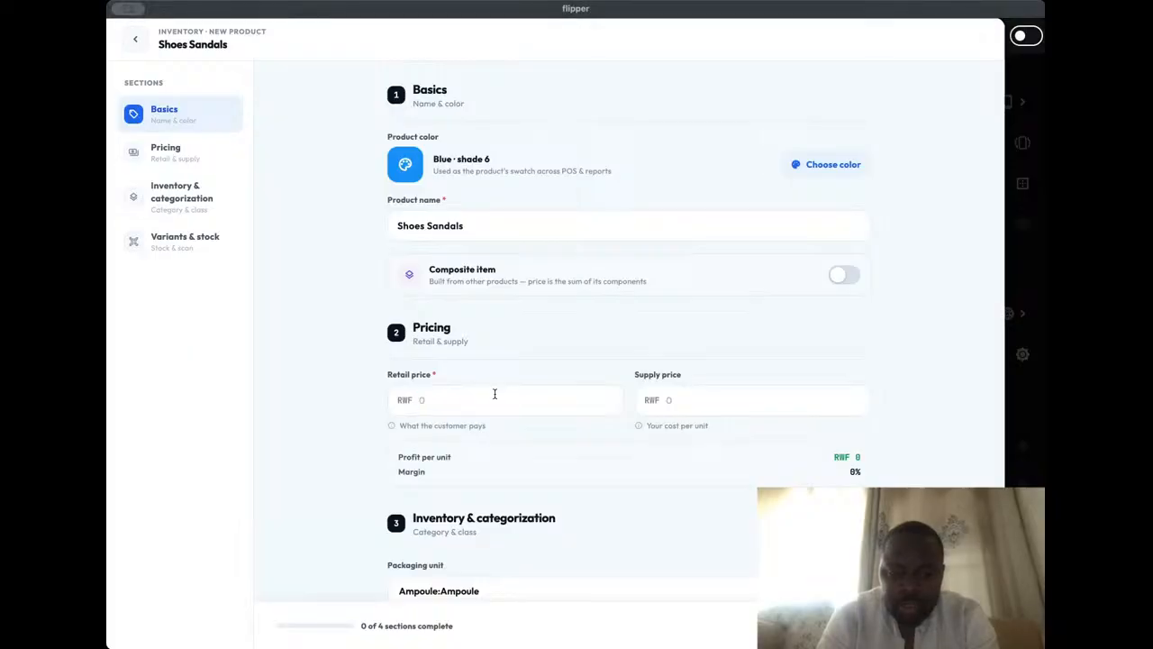
Step: Set the product's retail price to RWF 30000 and its supply price to RWF 25000
text(30000)
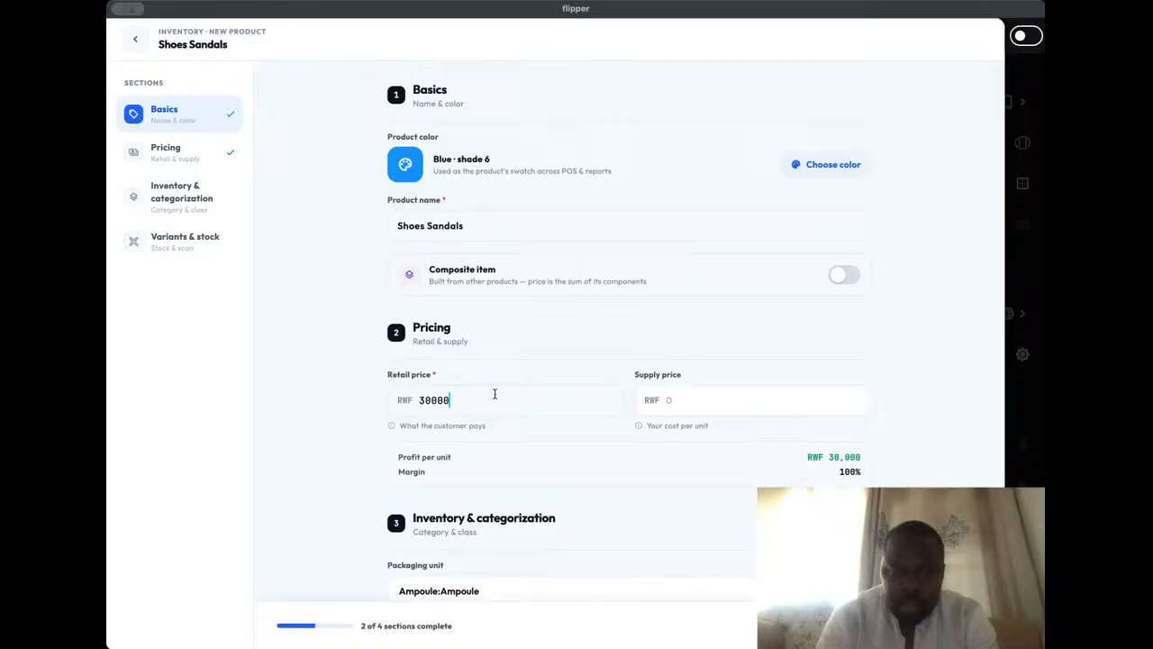
click(676, 400)
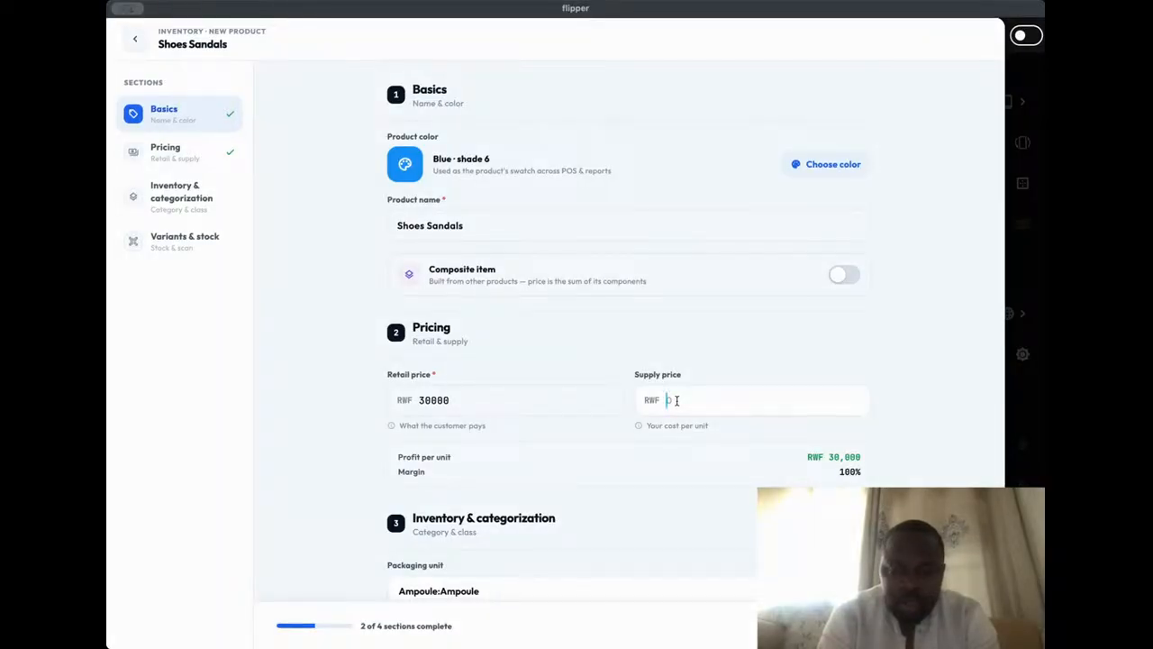
text(25)
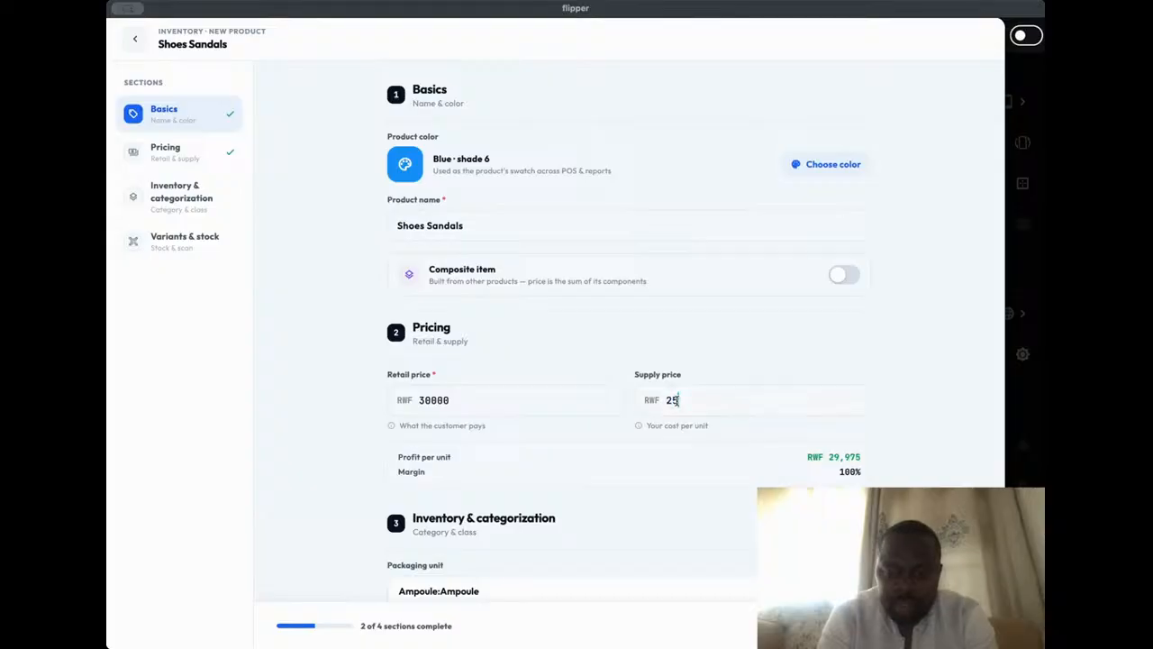
text(000)
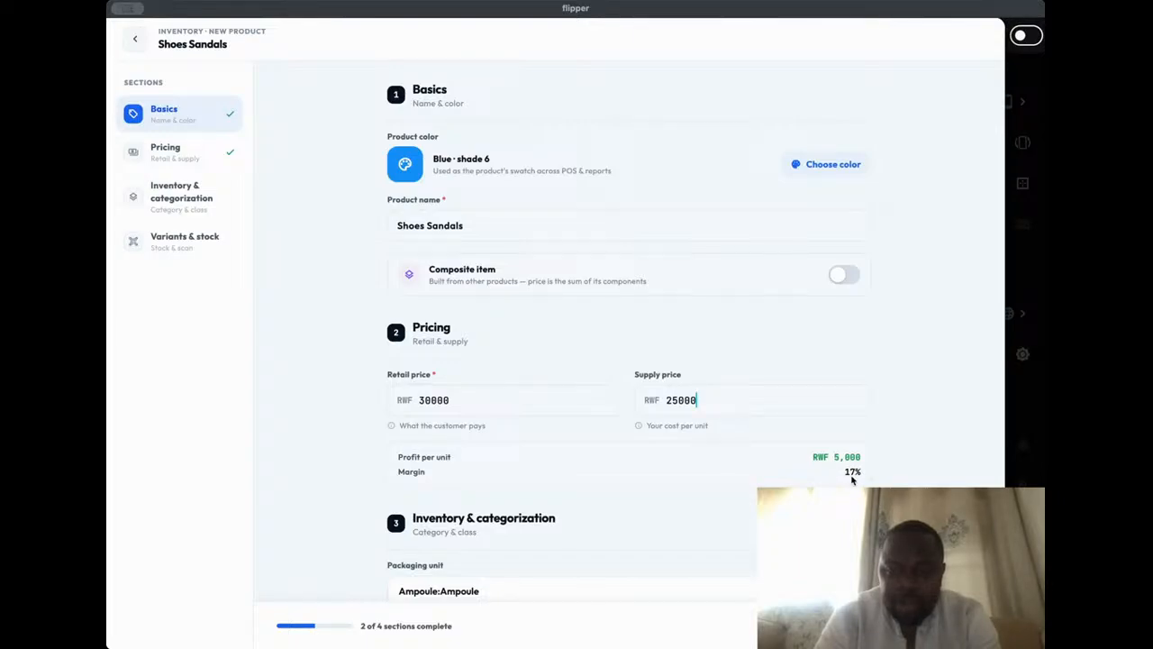
Step: Assign the Transport category to the new product
scroll(847, 479, down, 3)
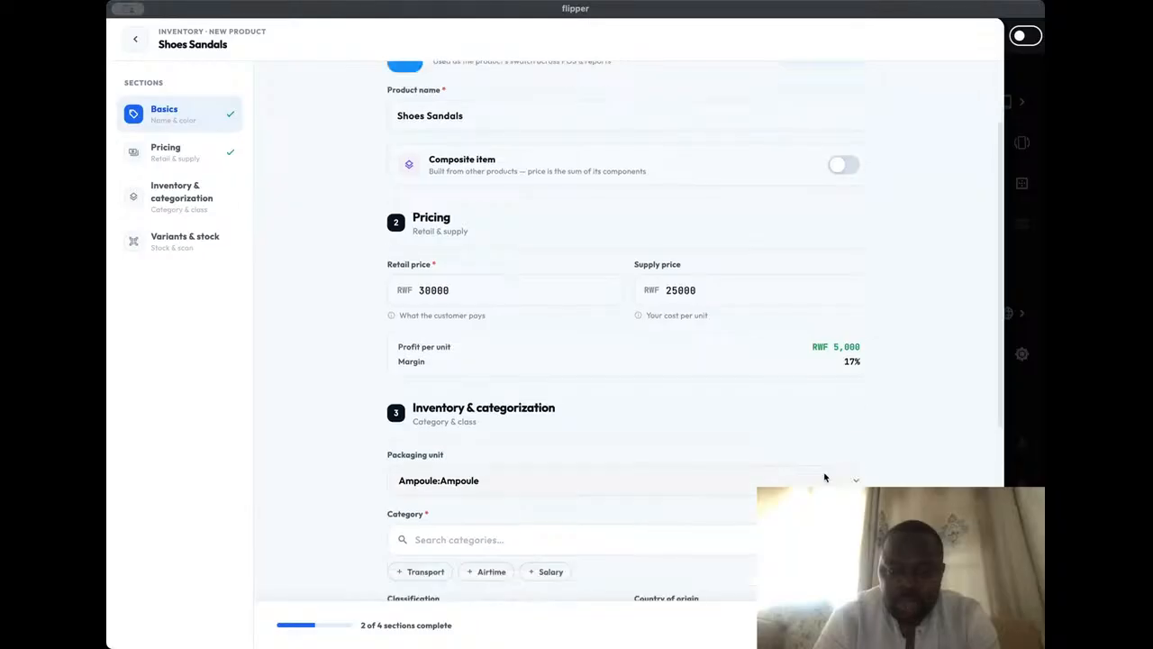
scroll(684, 458, down, 2)
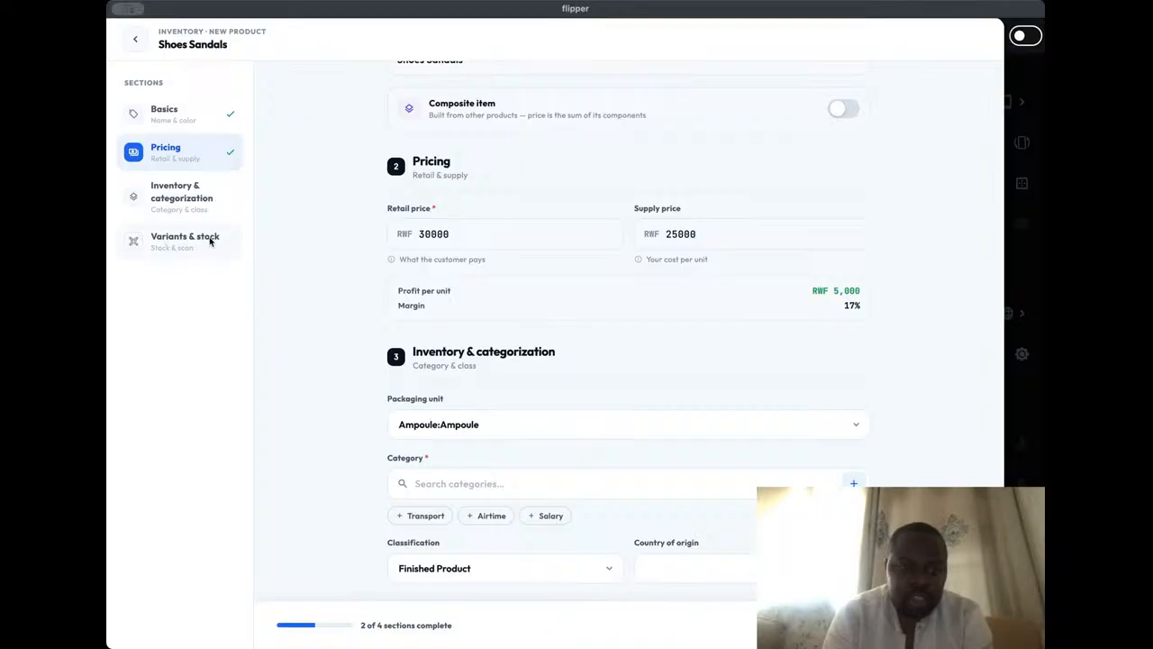
scroll(393, 311, down, 1)
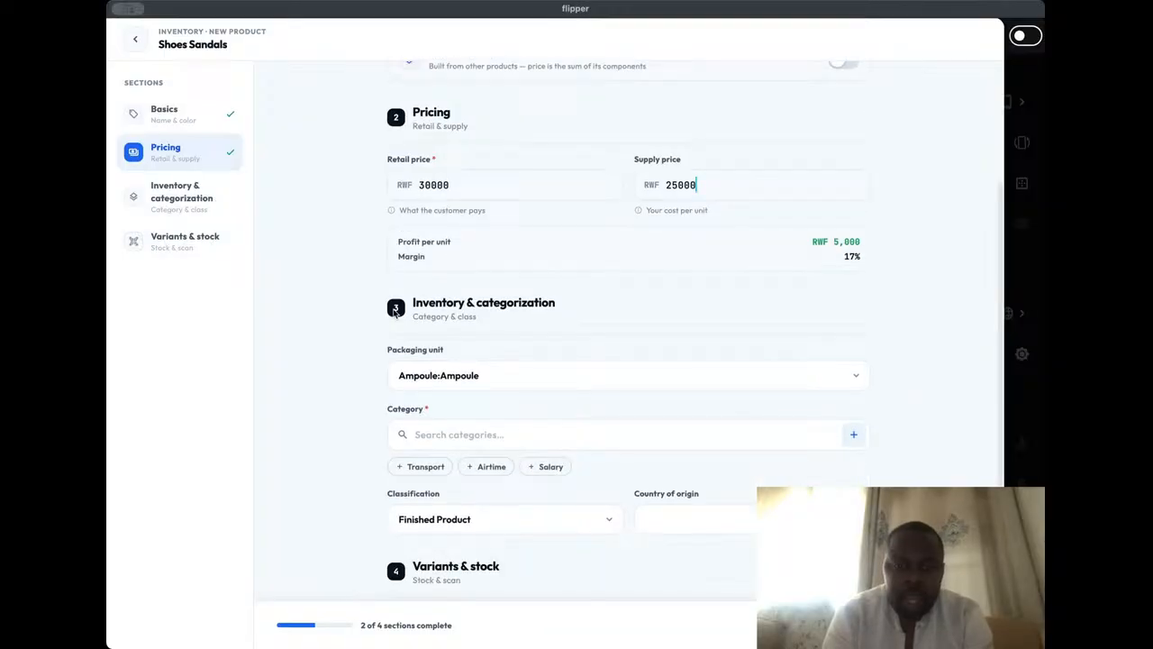
click(435, 421)
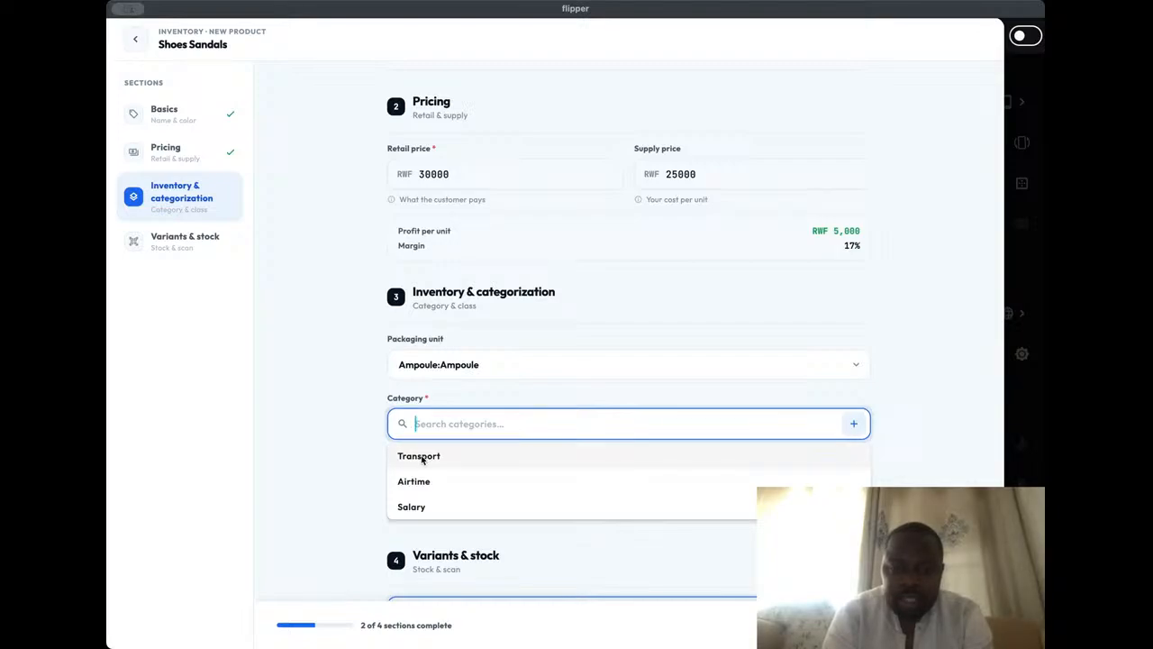
click(422, 456)
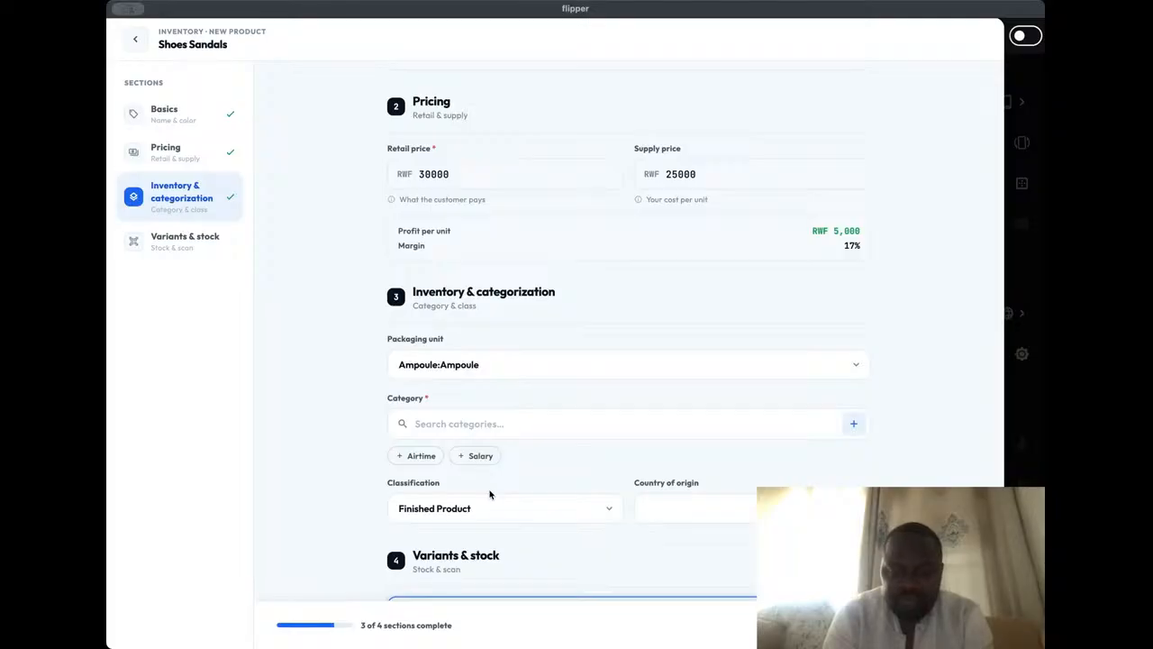
Step: Add a variant named "Shoes Sandals" to the product
scroll(490, 493, down, 2)
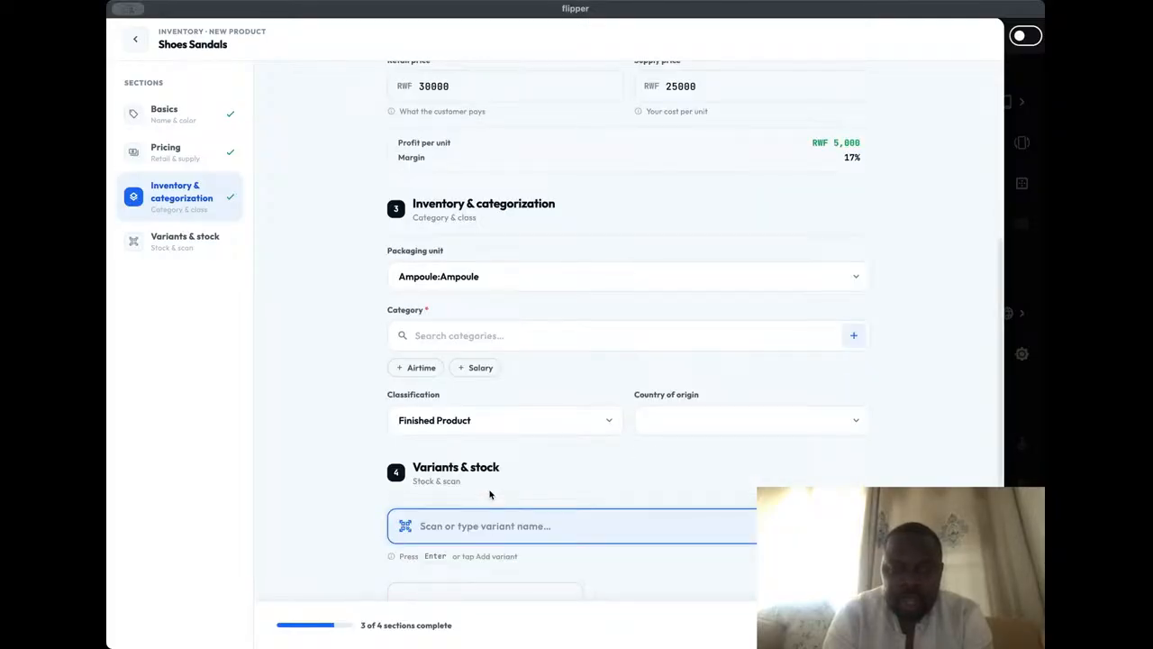
scroll(490, 494, down, 2)
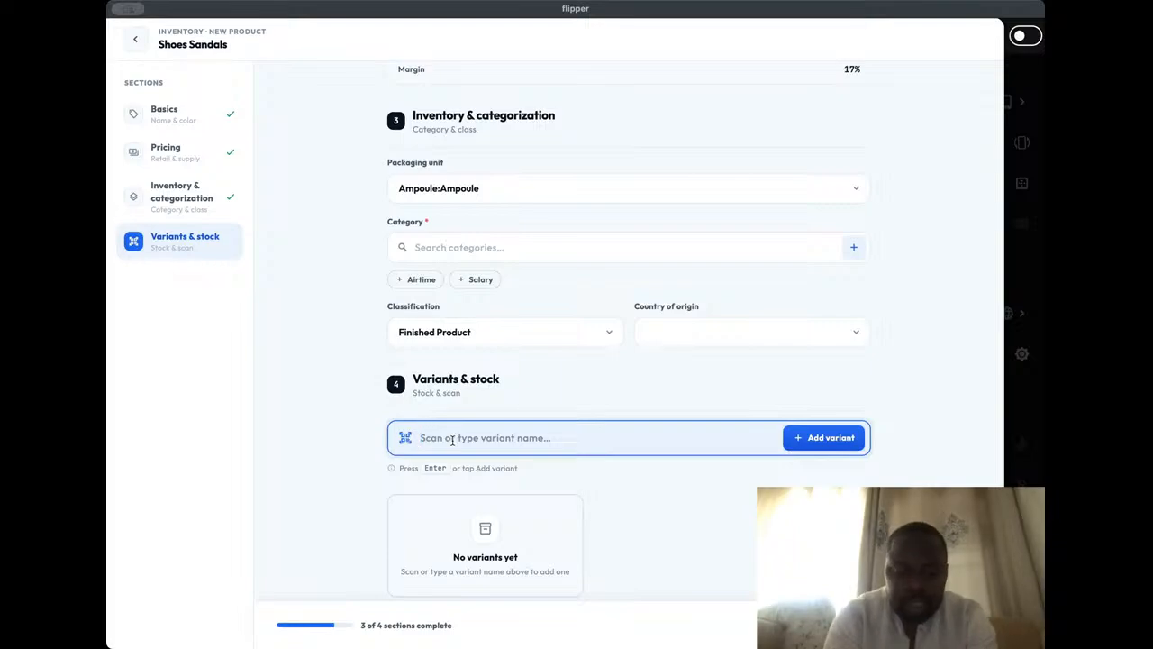
text(Sh)
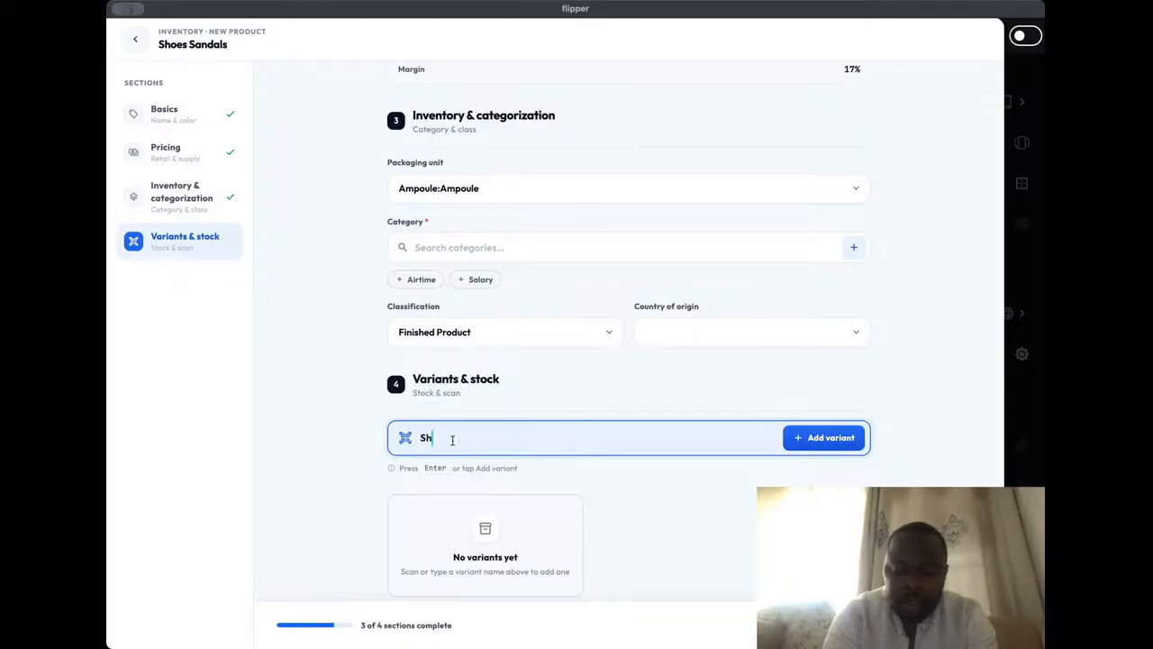
text(oes Sandals)
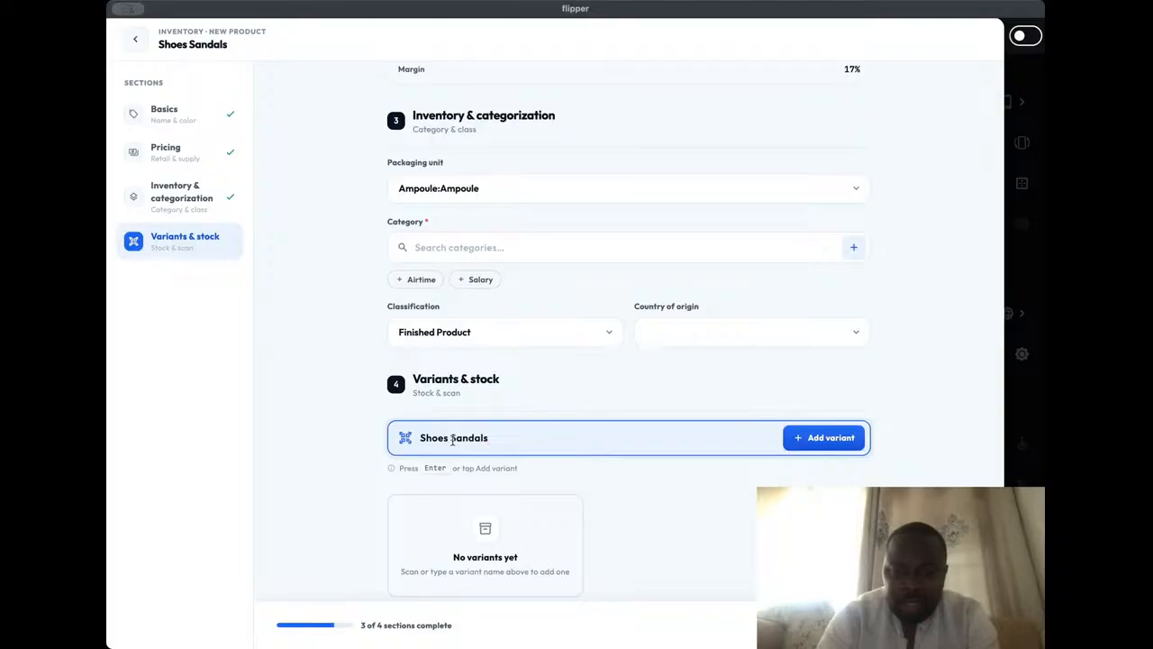
key(Return)
Step: Update the Shoes Sandals variant's stock quantity to 100 and save the product
scroll(536, 405, down, 1)
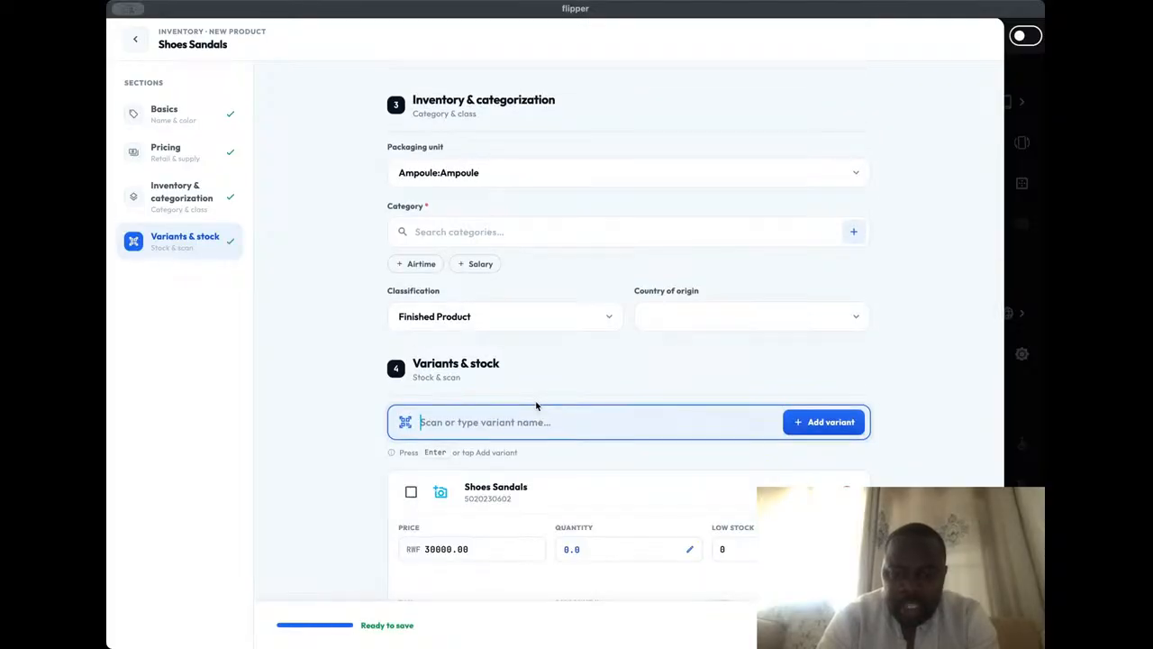
scroll(536, 406, down, 3)
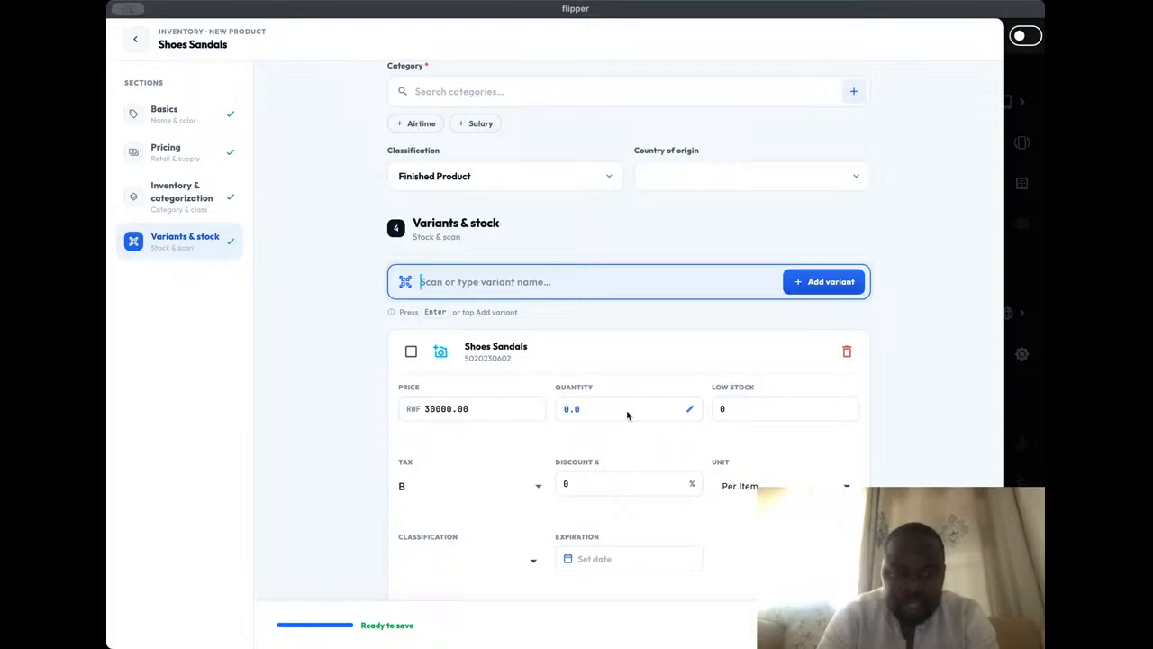
click(689, 411)
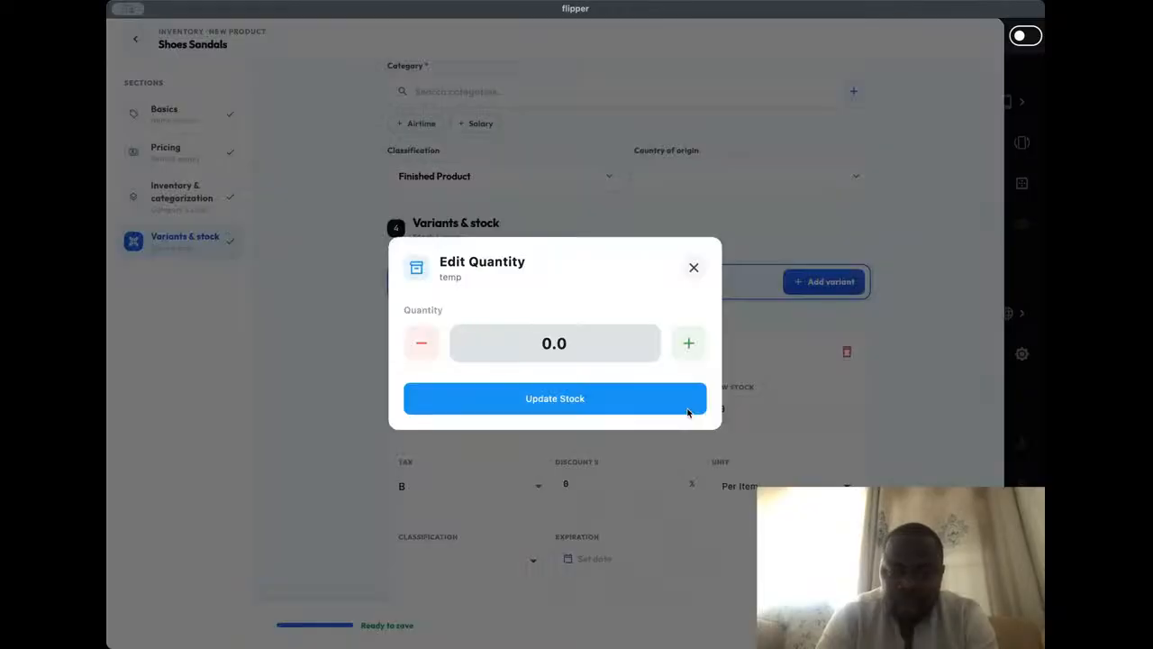
drag(601, 337, 518, 326)
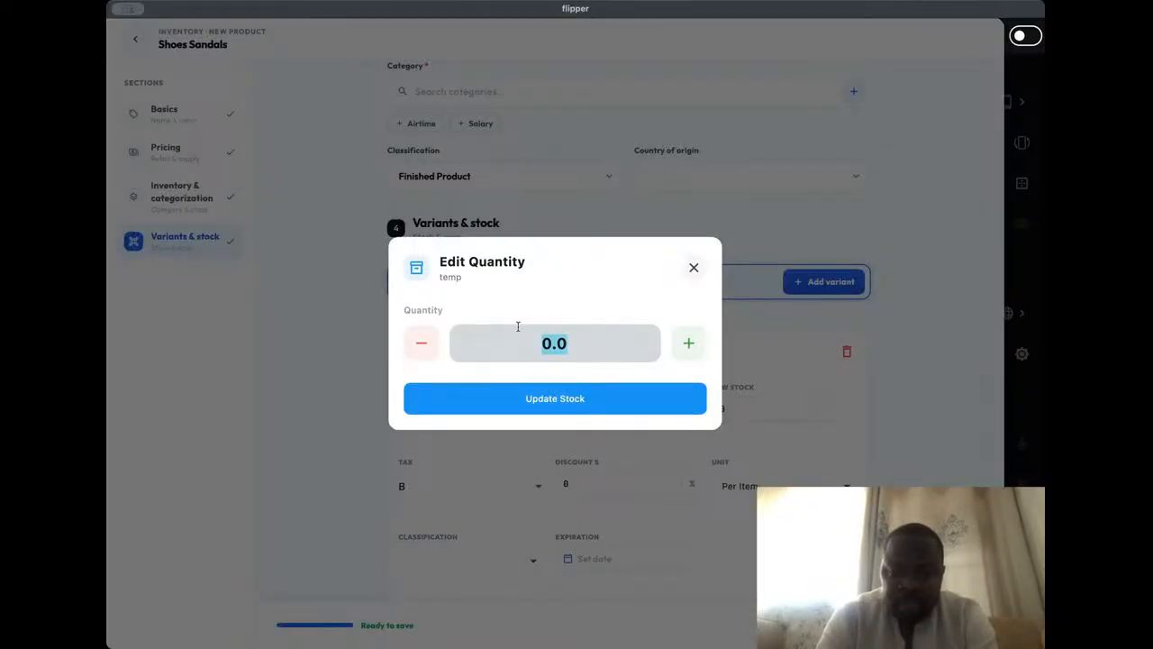
text(100)
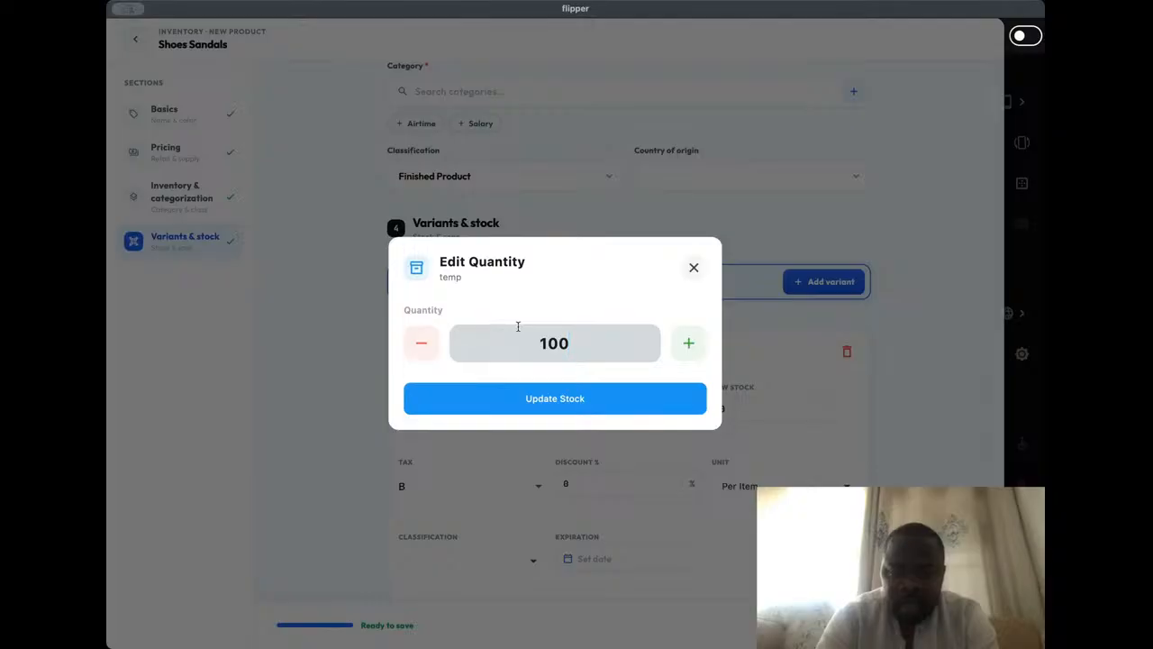
click(591, 401)
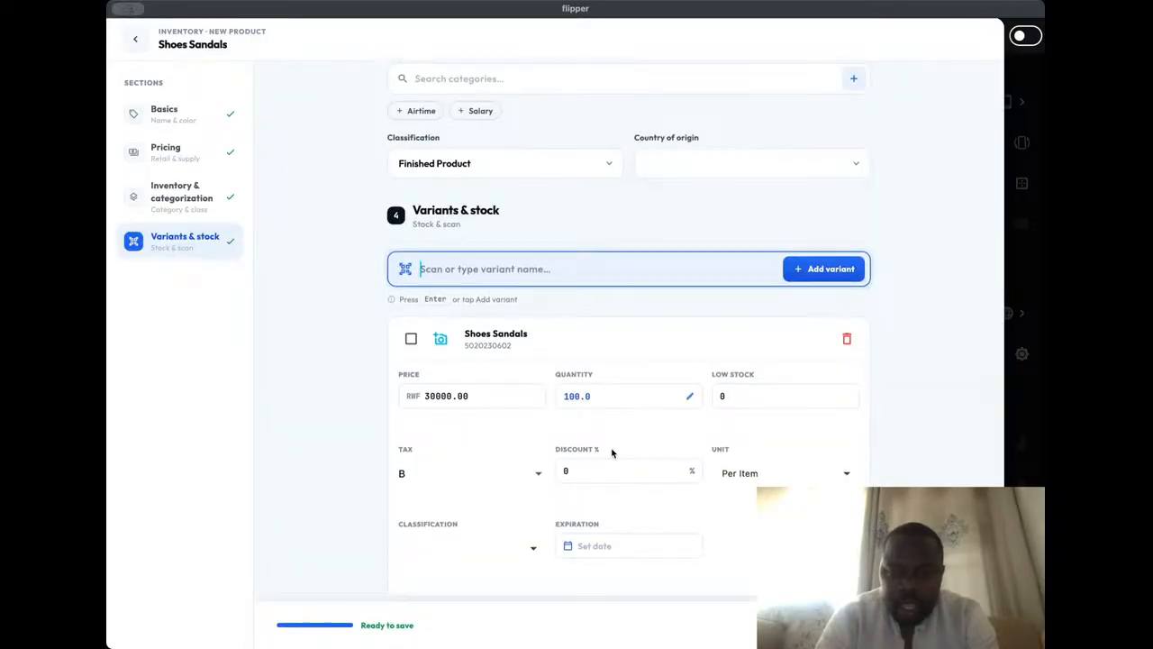
scroll(611, 450, down, 1)
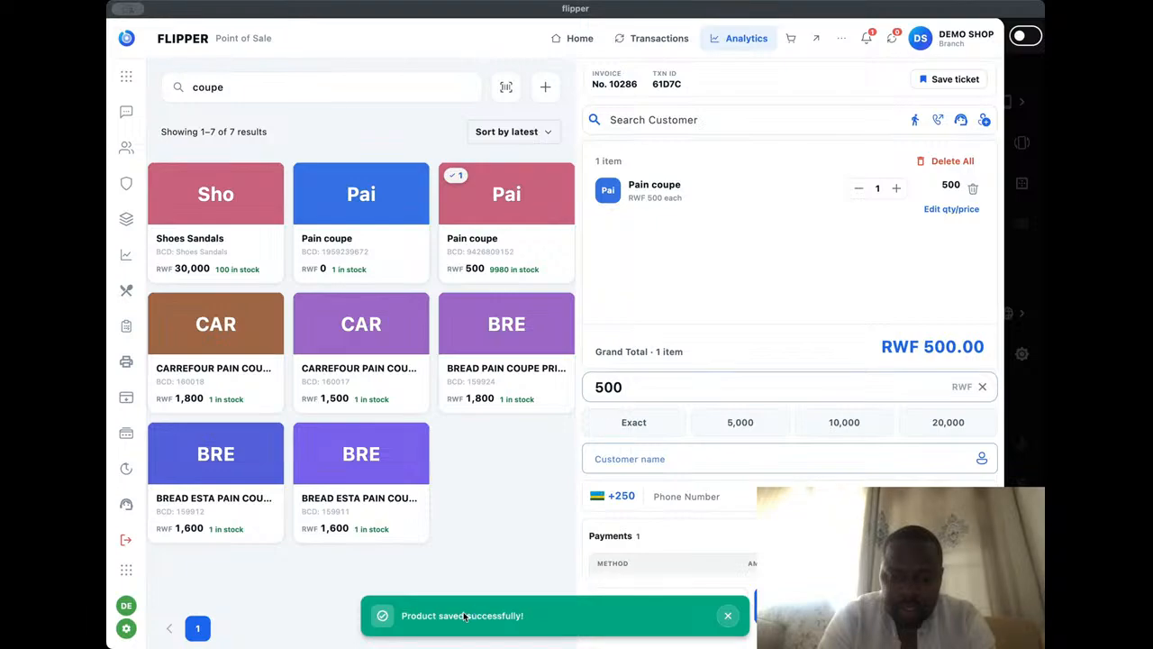
Step: Search the products for "shoe", then add Shoes Sandals to the sale and take it off again
click(269, 89)
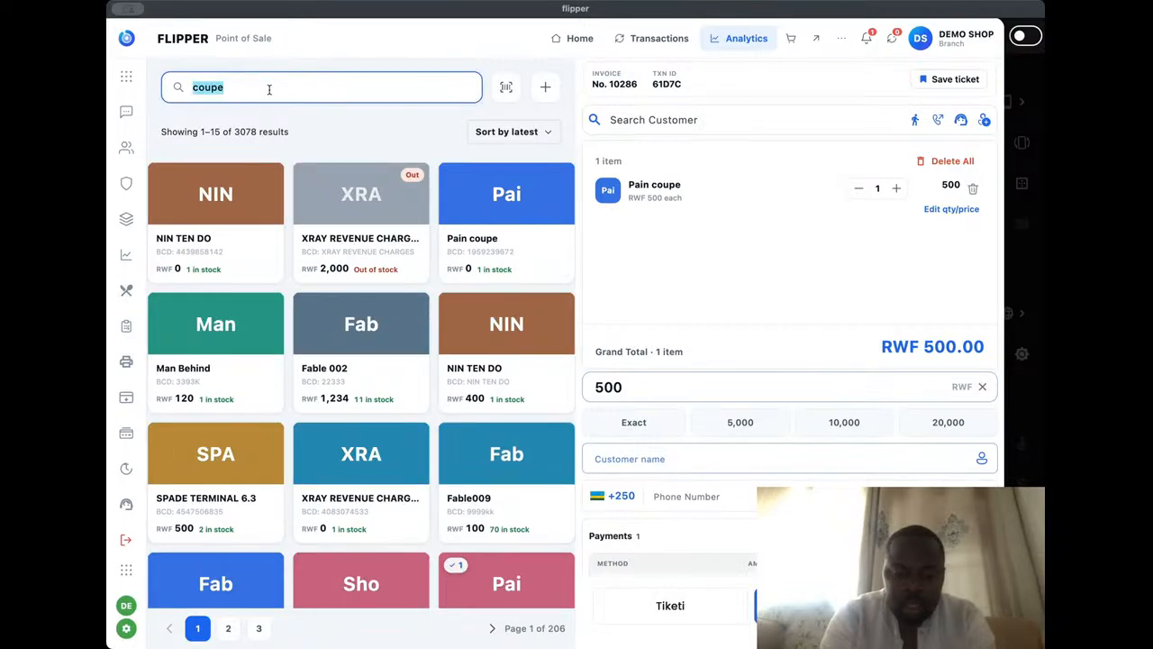
text(shoe)
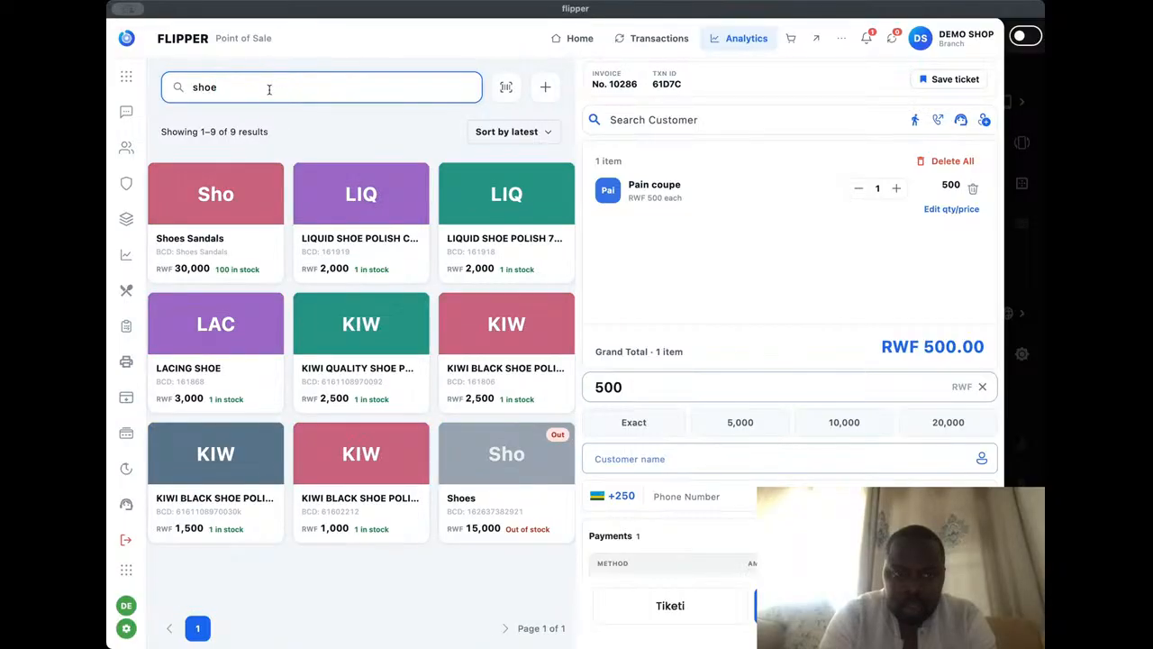
click(200, 216)
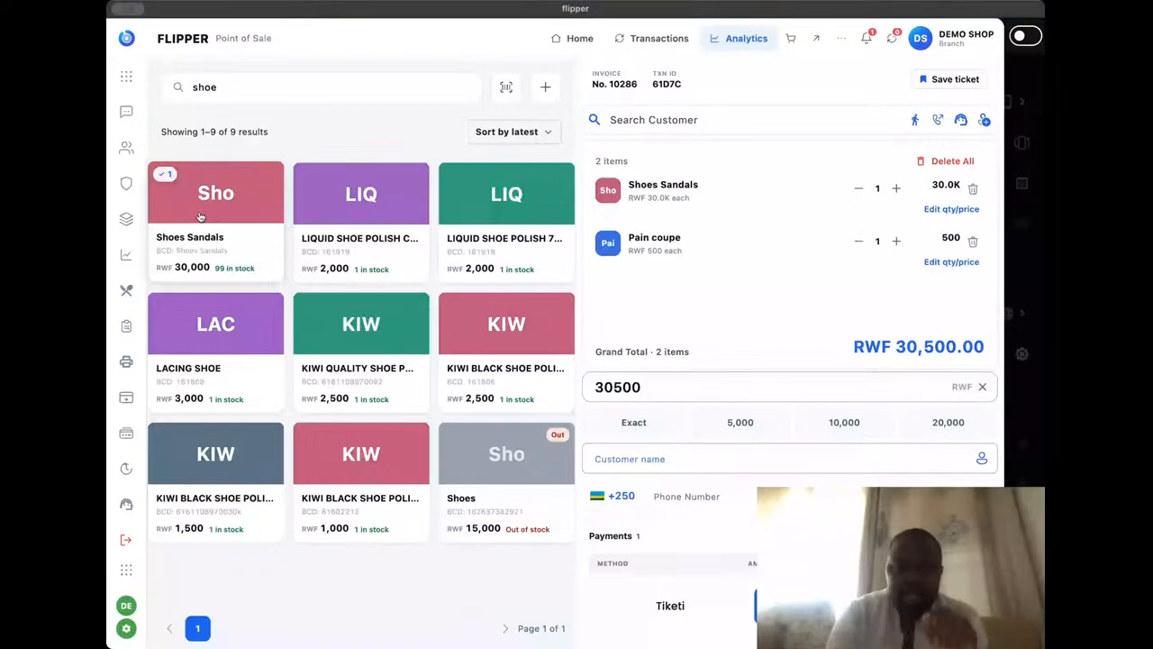
click(264, 273)
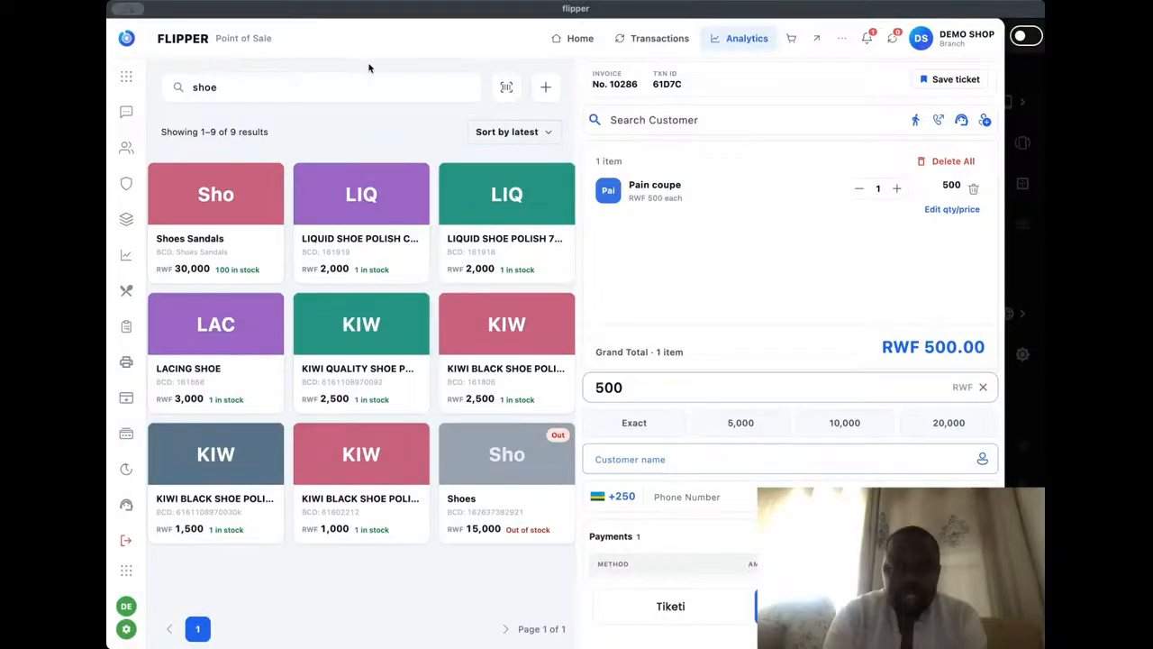